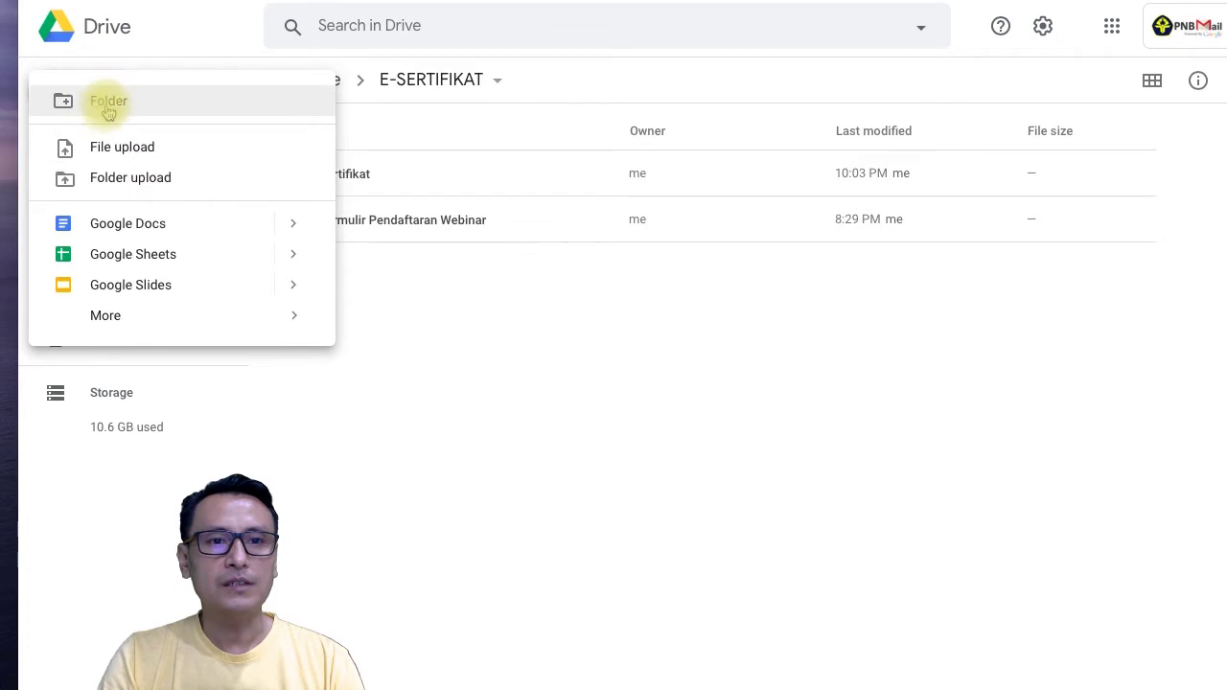
Close the New menu and select the Sertifikat and Formulir Pendaftaran Webinar files in E-SERTIFIKAT.
{"action": "left_click", "coordinate": [402, 375]}
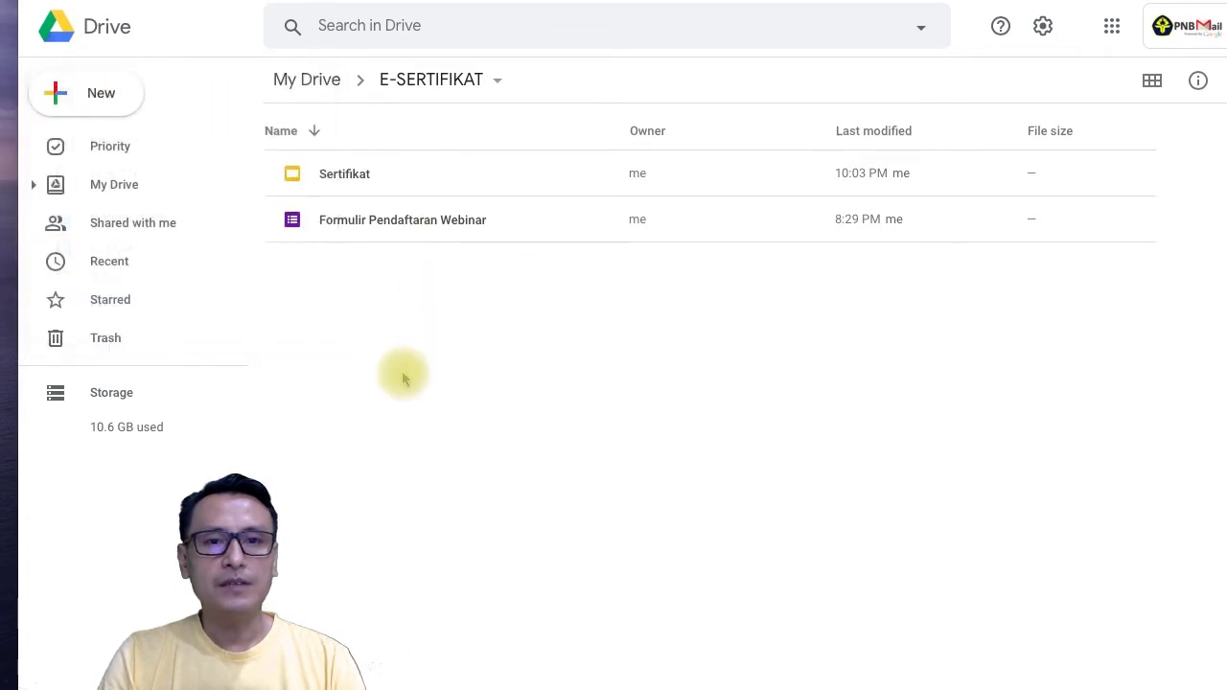
{"action": "left_click", "coordinate": [349, 189]}
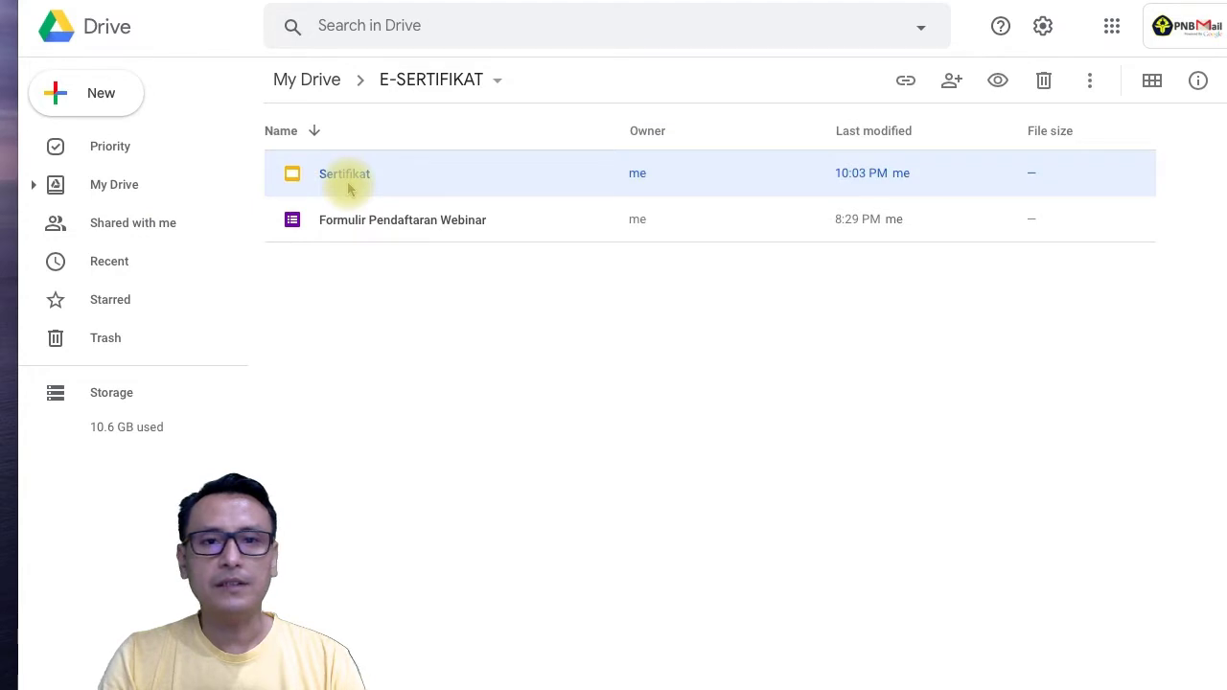
{"action": "left_click", "coordinate": [381, 228]}
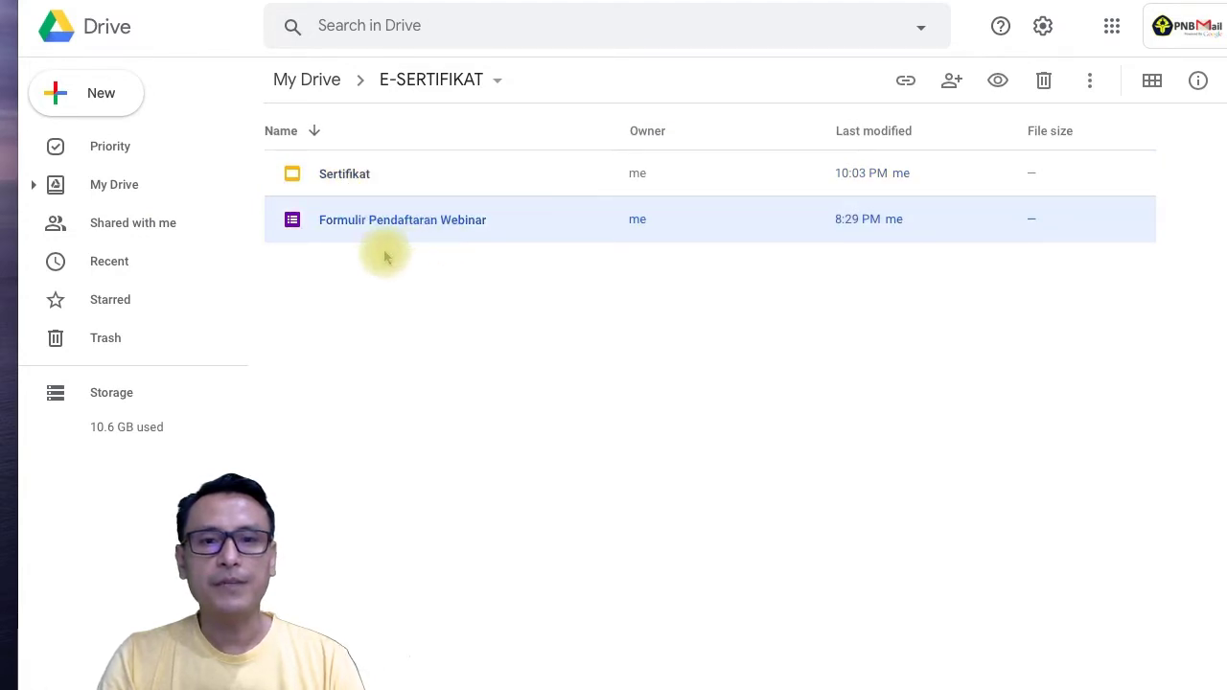
{"action": "left_click", "coordinate": [352, 190]}
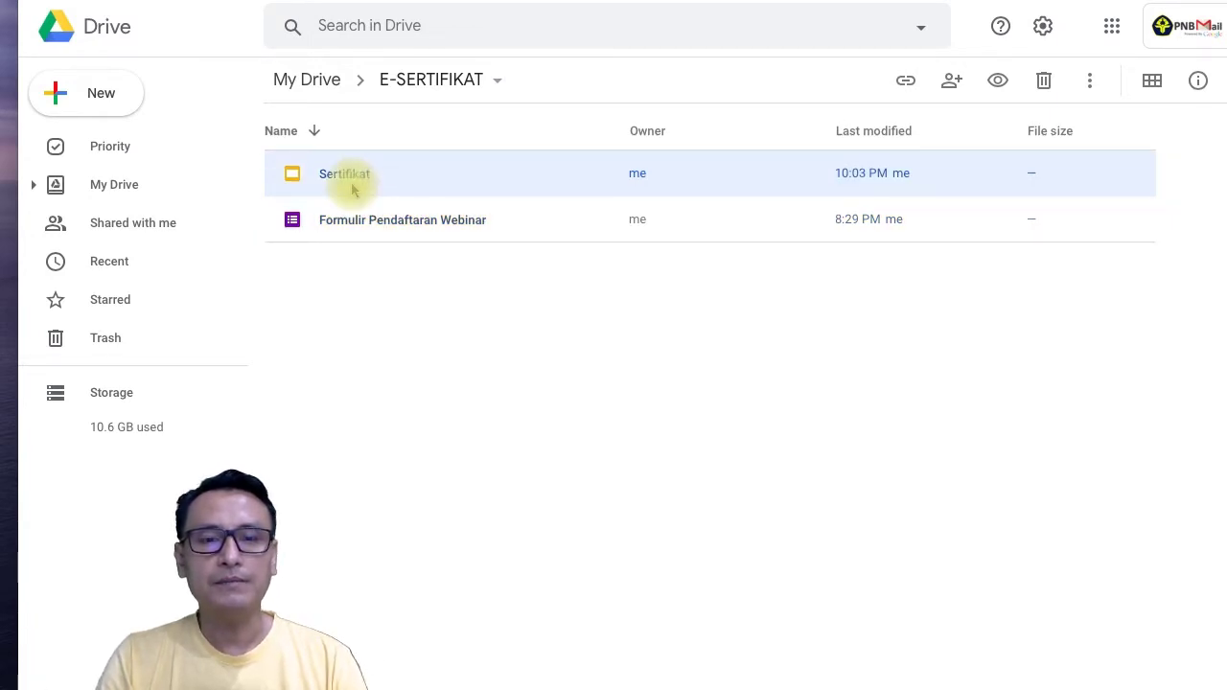
Open the Sertifikat slides and retype the certificate's <<nama>> merge tag.
{"action": "double_click", "coordinate": [353, 190]}
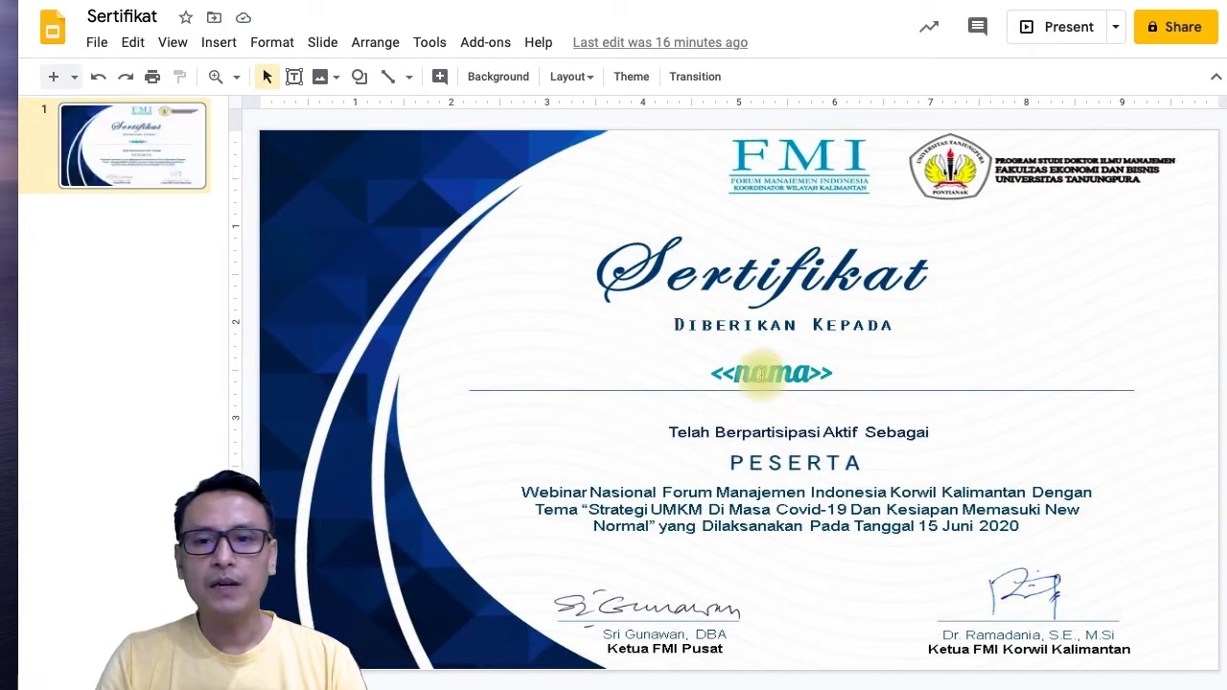
{"action": "double_click", "coordinate": [759, 373]}
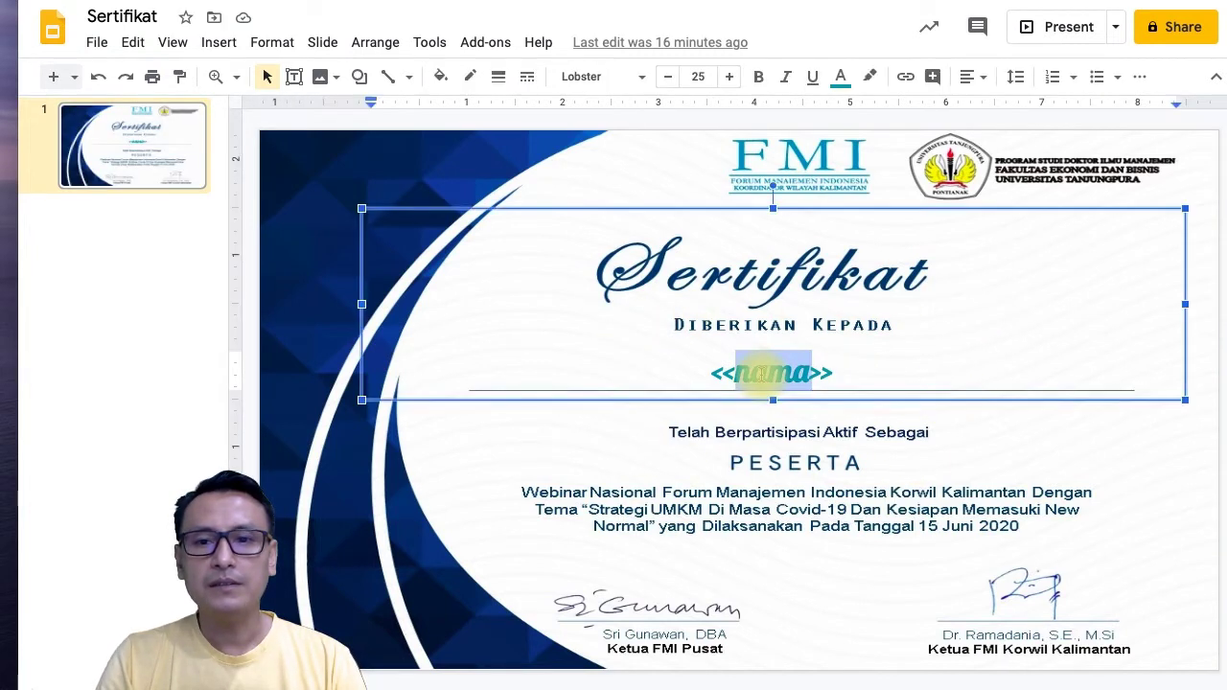
{"action": "left_click", "coordinate": [853, 375]}
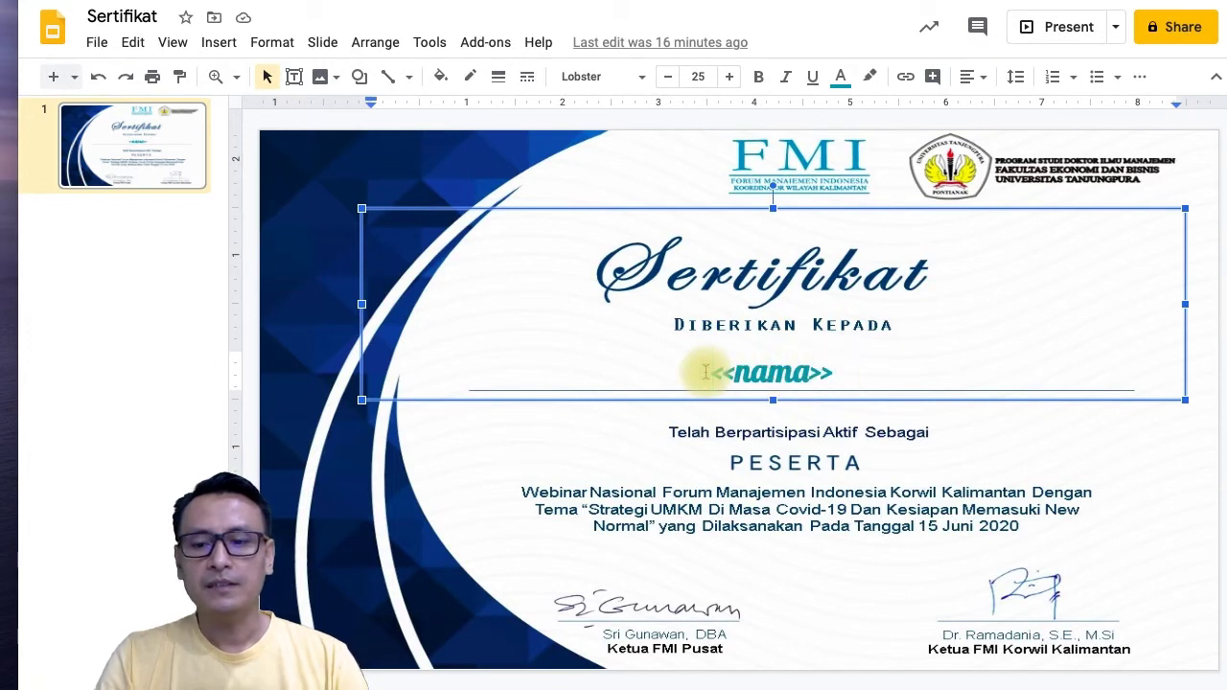
{"action": "key", "text": "shift+Right"}
{"action": "key", "text": "shift+Right"}
{"action": "key", "text": "shift+Right"}
{"action": "key", "text": "shift+Right"}
{"action": "key", "text": "shift+Right"}
{"action": "key", "text": "shift+Right"}
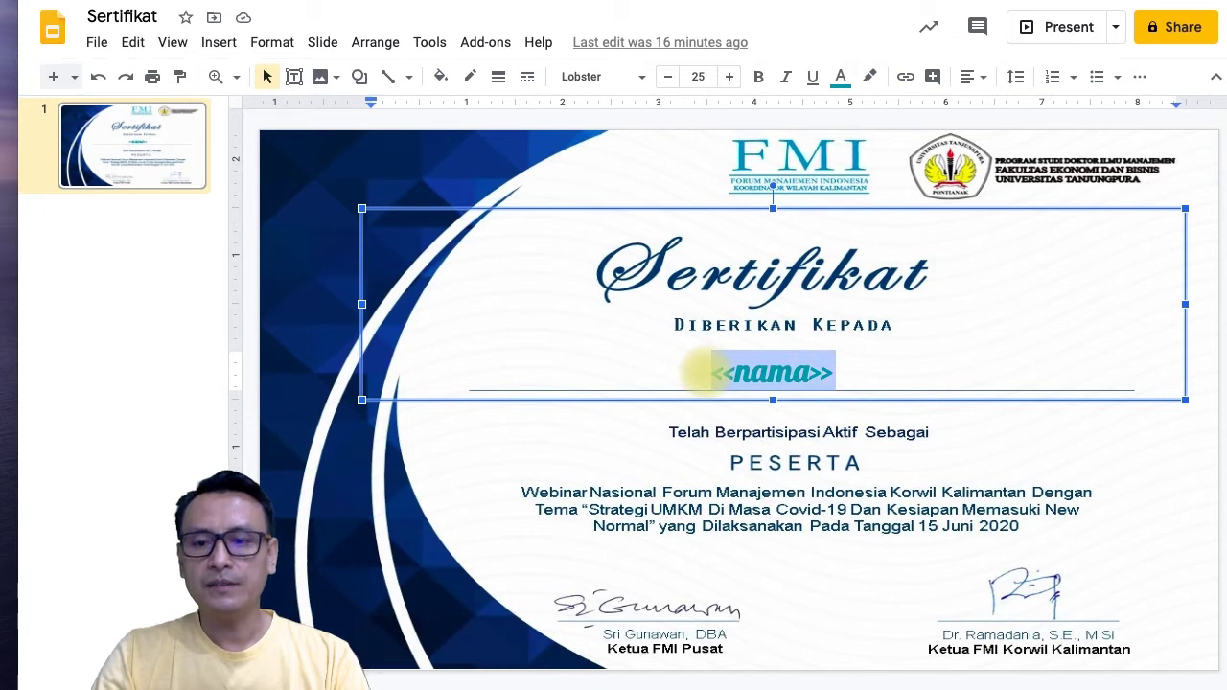
{"action": "key", "text": "BackSpace"}
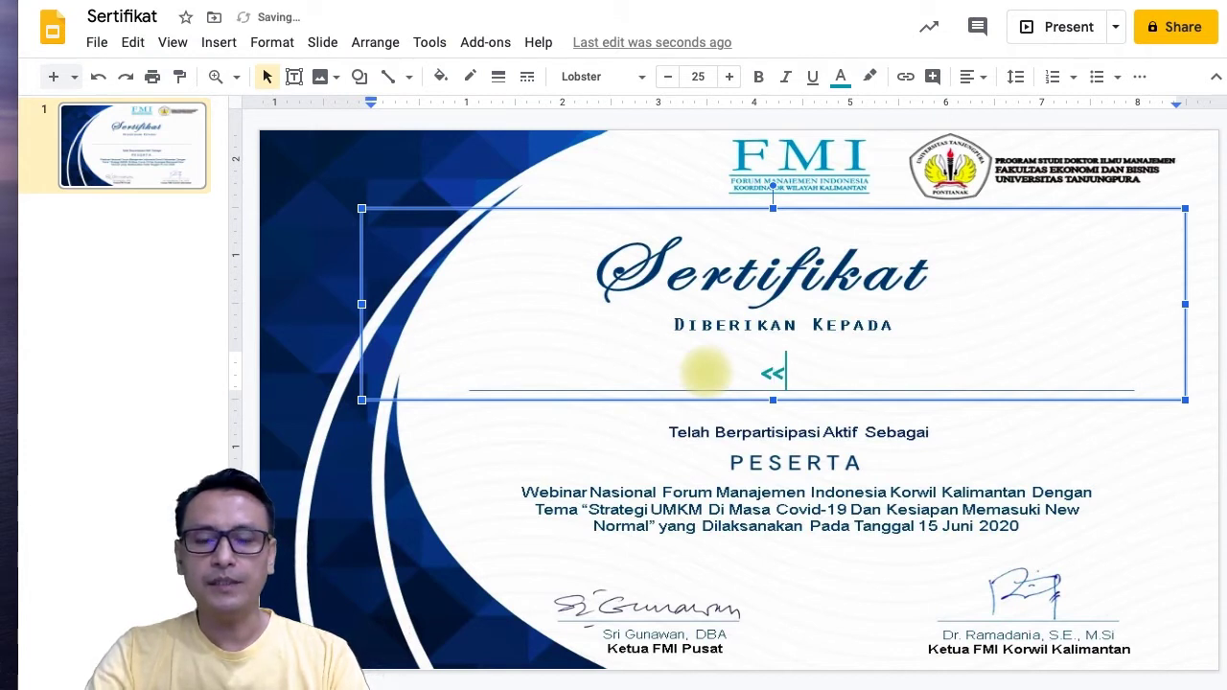
{"action": "type", "text": "nama"}
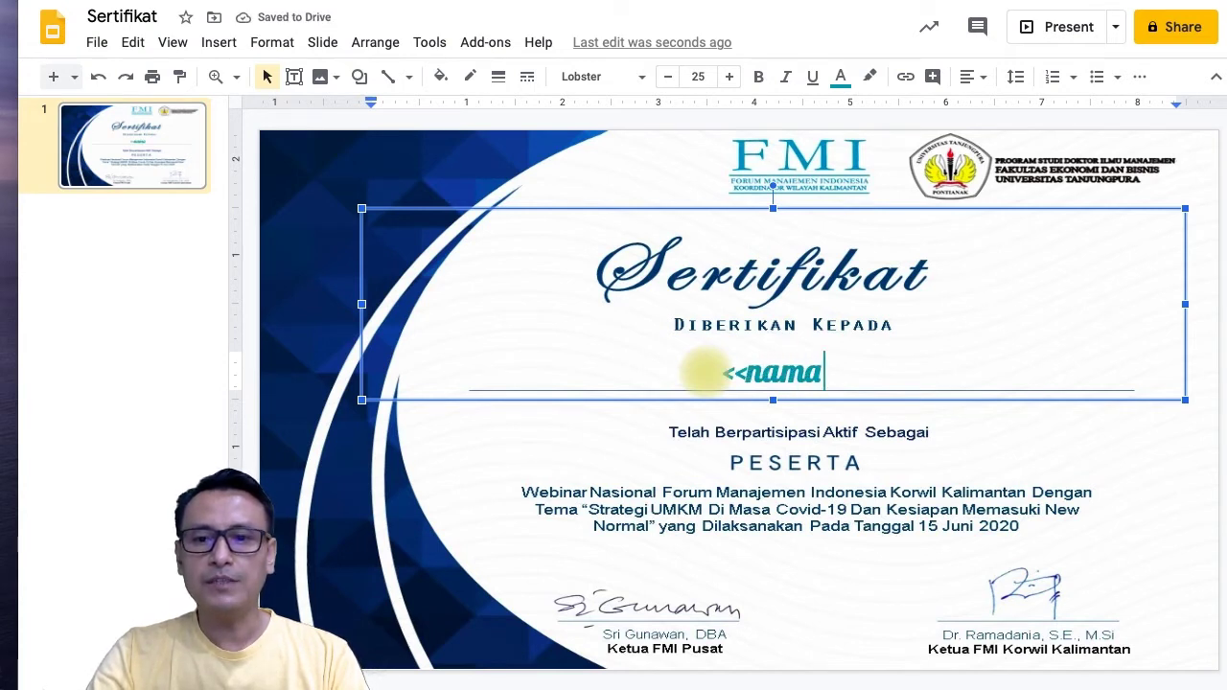
{"action": "type", "text": ">>"}
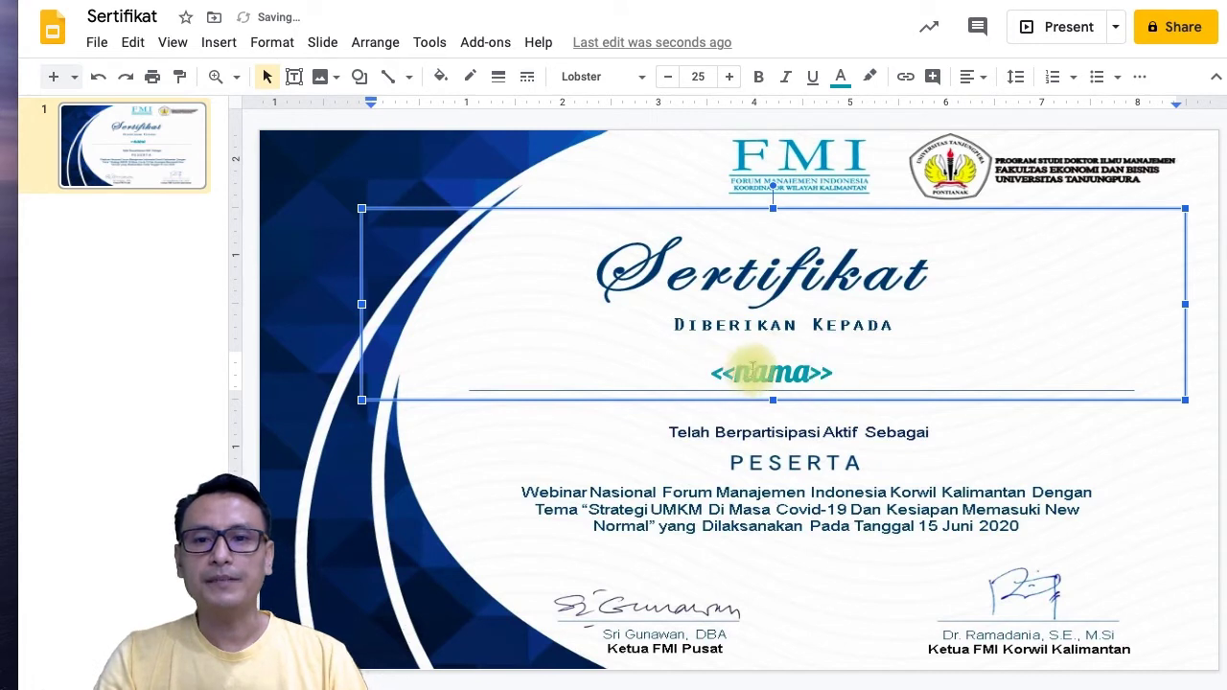
Format the <<nama>> tag in Lobster at size 24, then return to the E-SERTIFIKAT folder.
{"action": "left_click_drag", "start_coordinate": [709, 374], "coordinate": [843, 371]}
{"action": "left_click", "coordinate": [699, 77]}
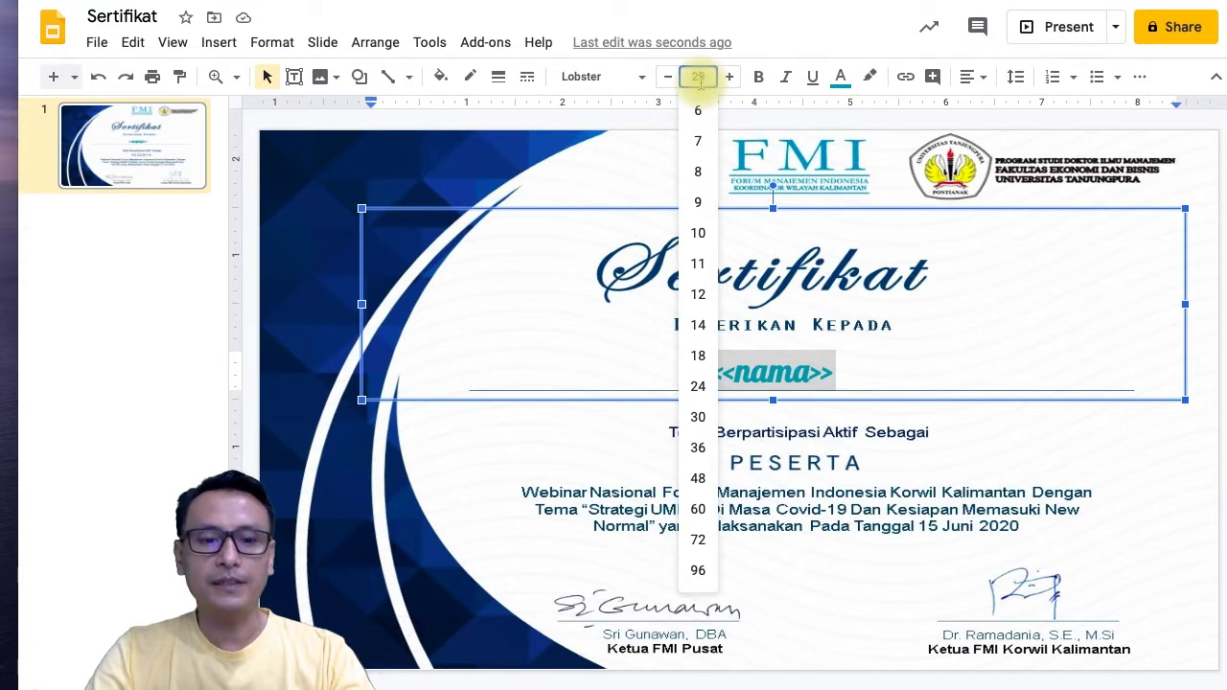
{"action": "key", "text": "Return"}
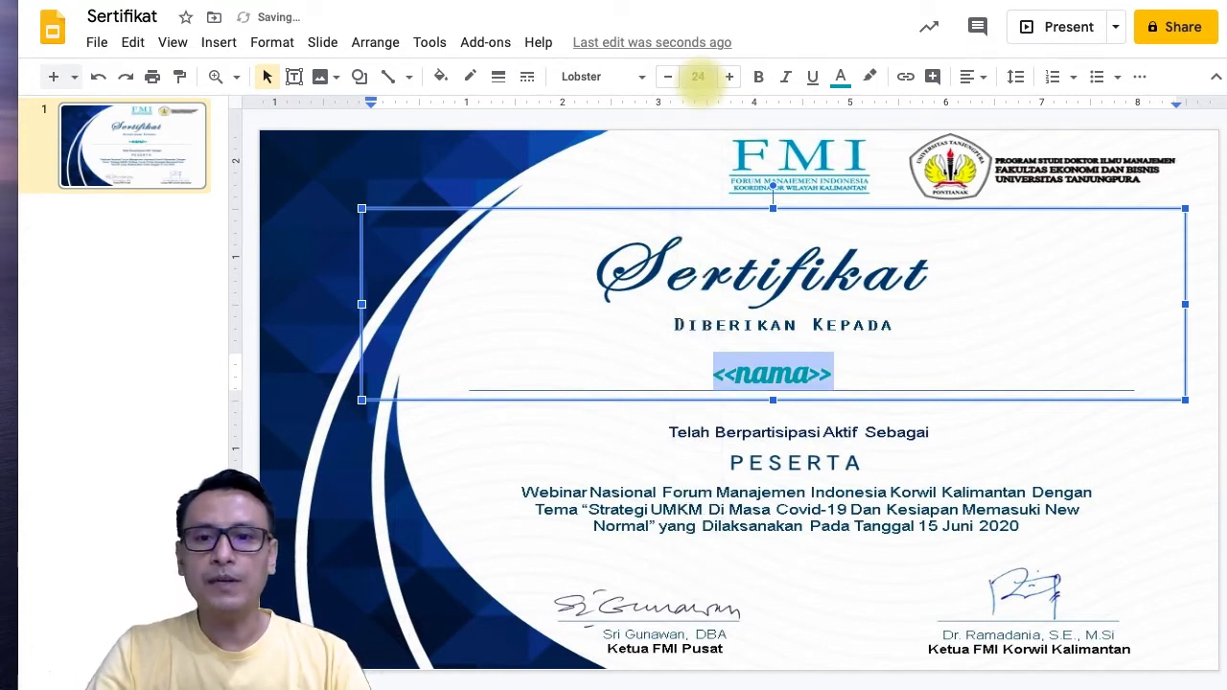
{"action": "left_click", "coordinate": [587, 77]}
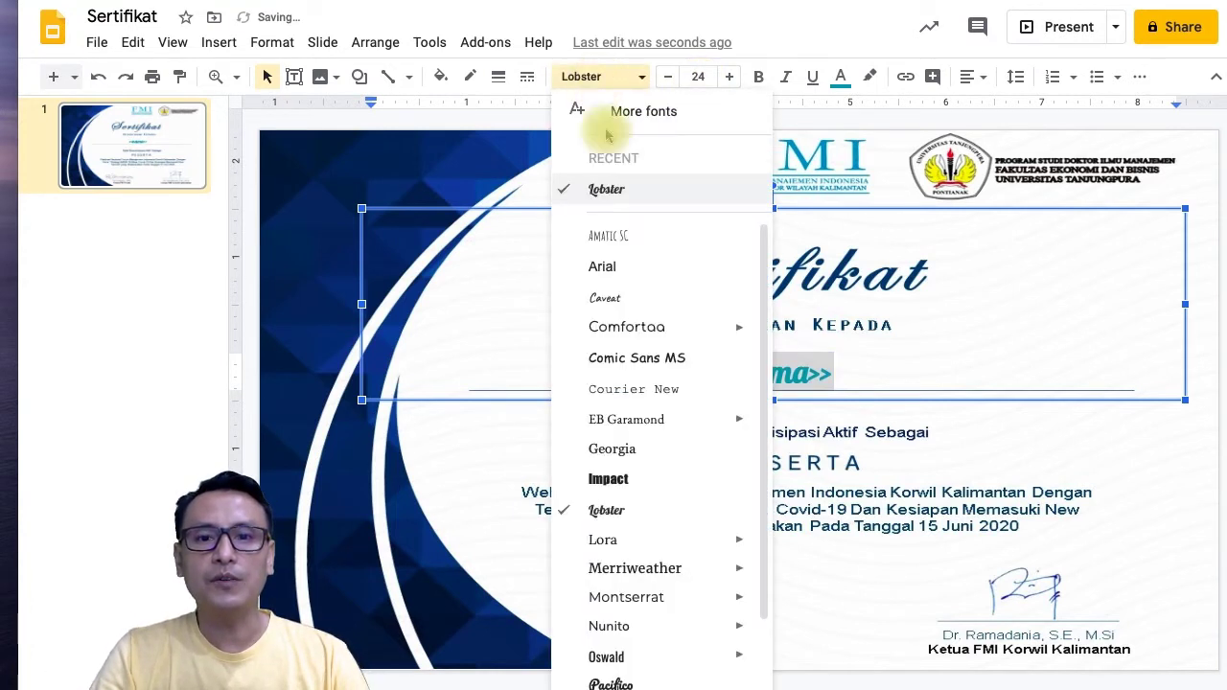
{"action": "left_click", "coordinate": [650, 519]}
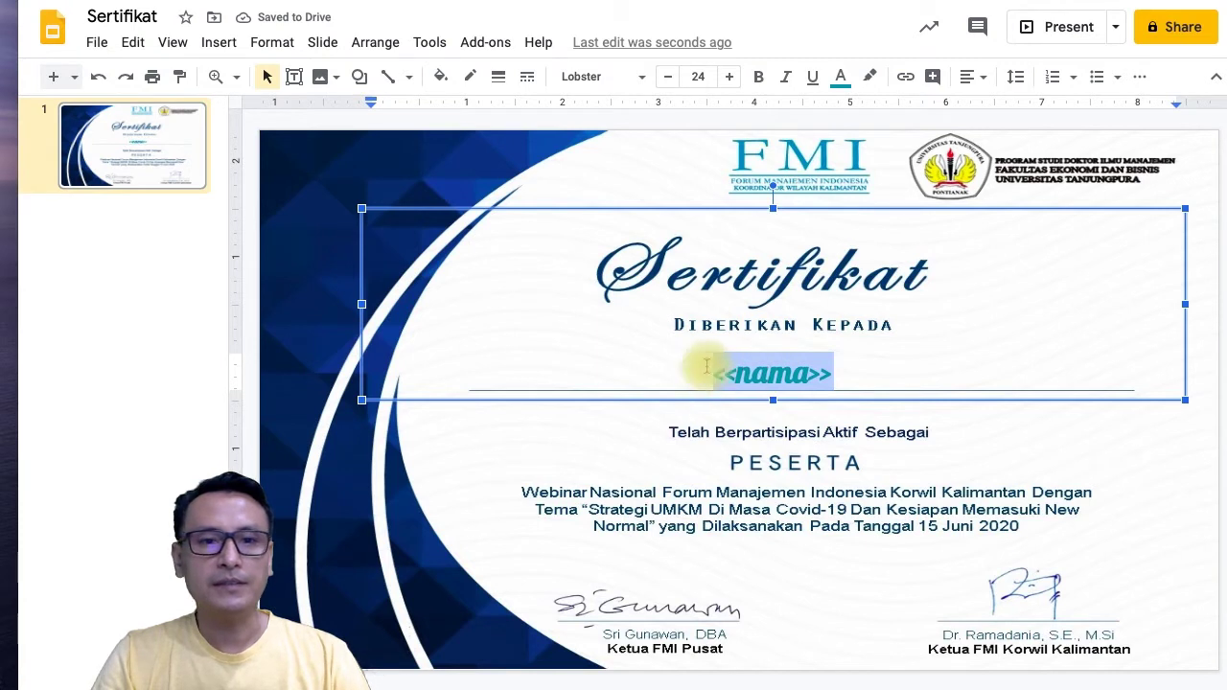
{"action": "left_click", "coordinate": [278, 360]}
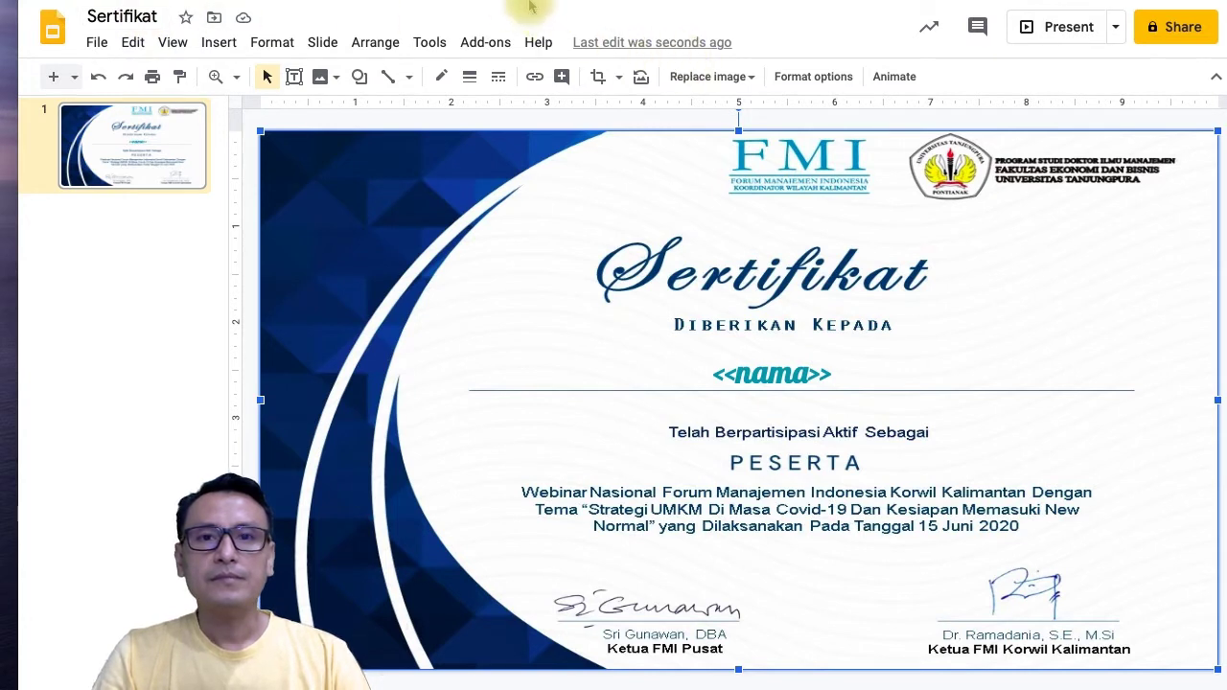
{"action": "left_click", "coordinate": [460, 1]}
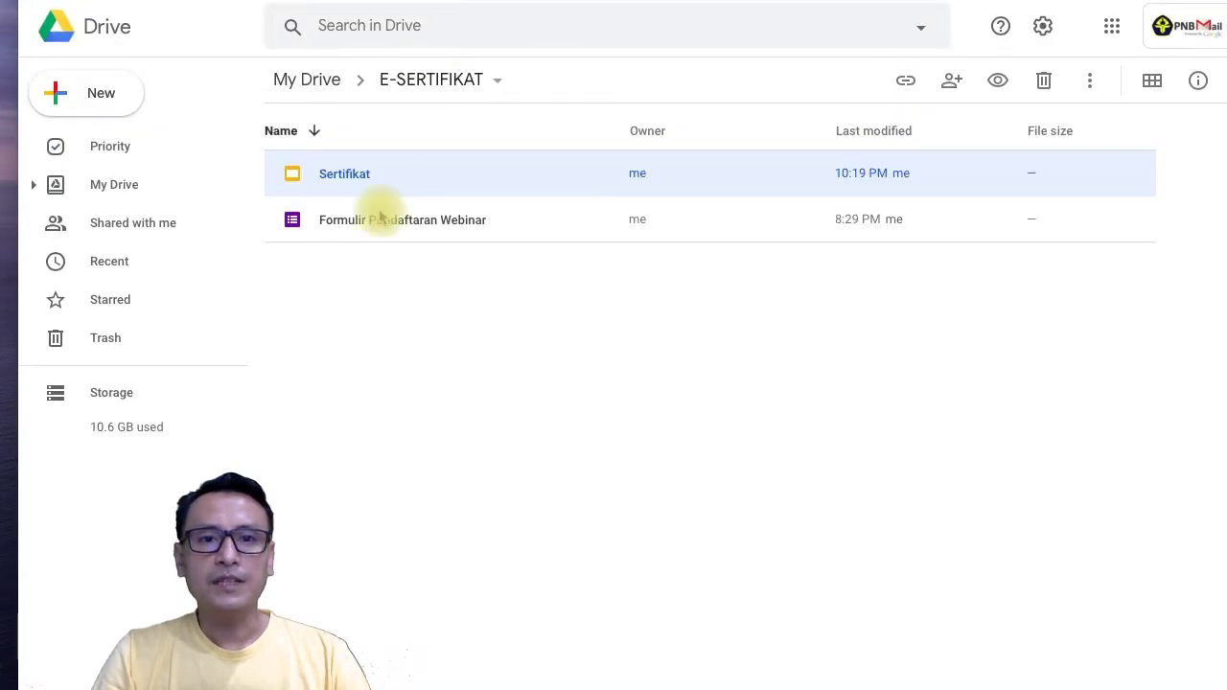
Open Formulir Pendaftaran Webinar and review its Email, Nama Lengkap, Instansi and Saran questions.
{"action": "left_click", "coordinate": [392, 304]}
{"action": "double_click", "coordinate": [383, 233]}
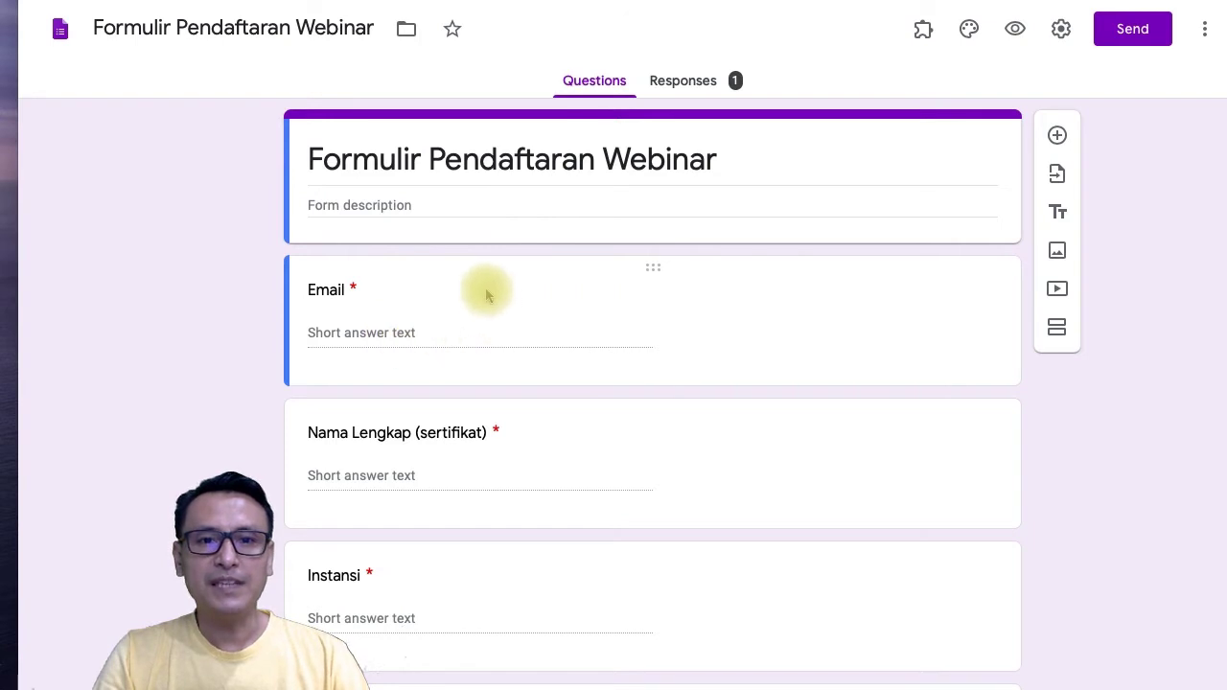
{"action": "scroll", "coordinate": [468, 328], "scroll_direction": "down", "scroll_amount": 2}
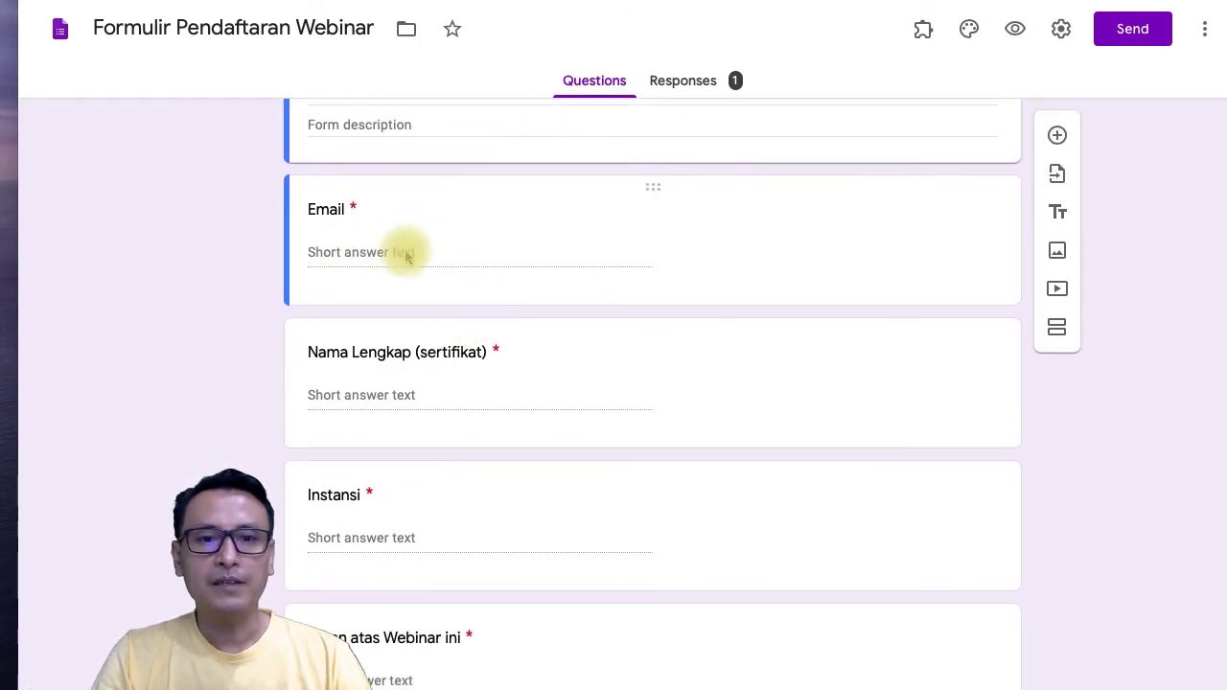
{"action": "scroll", "coordinate": [407, 395], "scroll_direction": "down", "scroll_amount": 1}
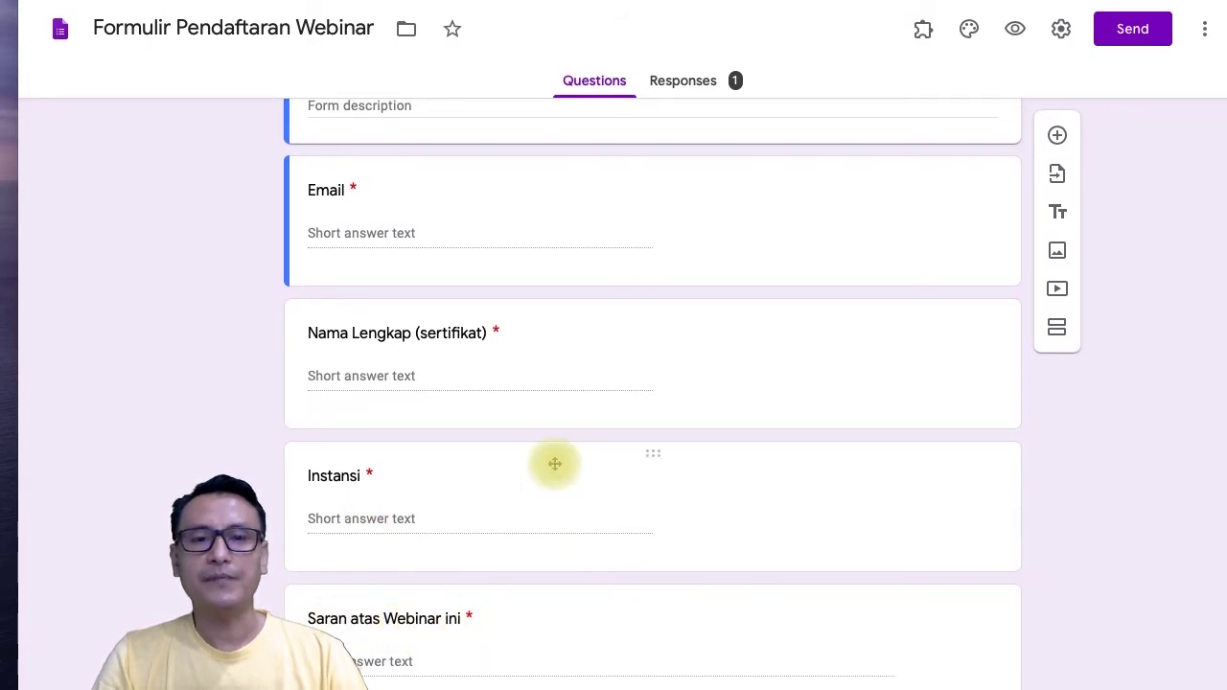
{"action": "scroll", "coordinate": [555, 464], "scroll_direction": "up", "scroll_amount": 1}
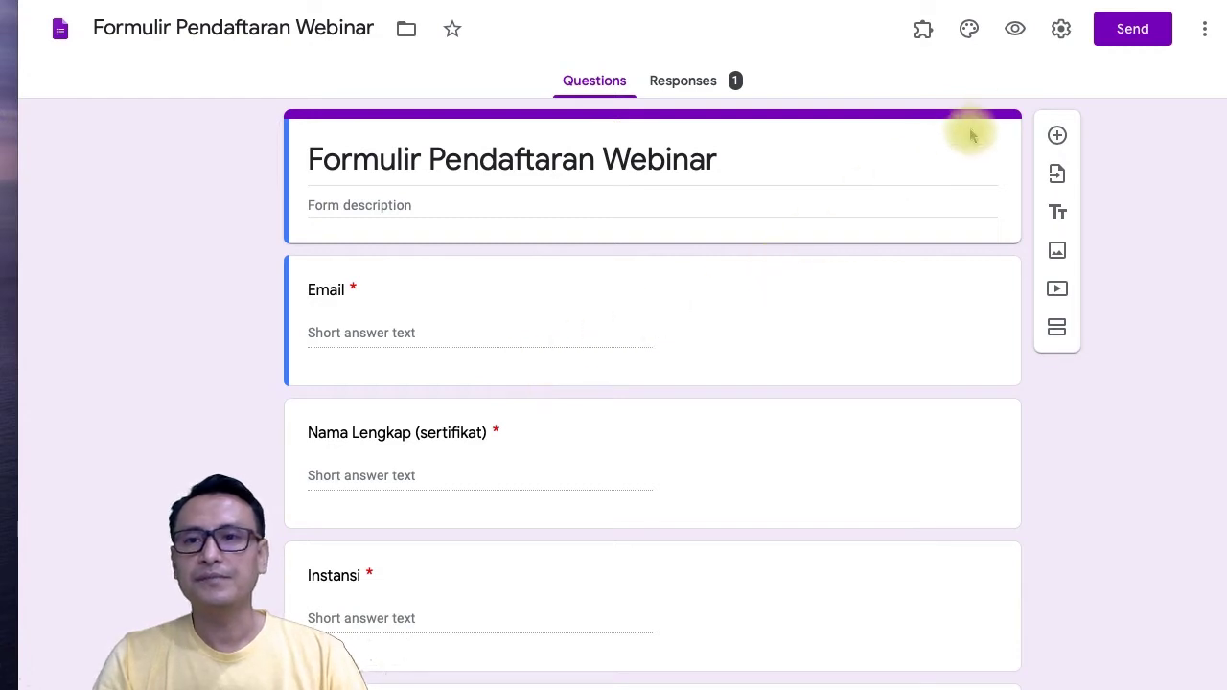
Preview the form and submit a test entry with an email, full name, Politeknik Negeri Bali and 'Sudah baik'.
{"action": "left_click", "coordinate": [1016, 32]}
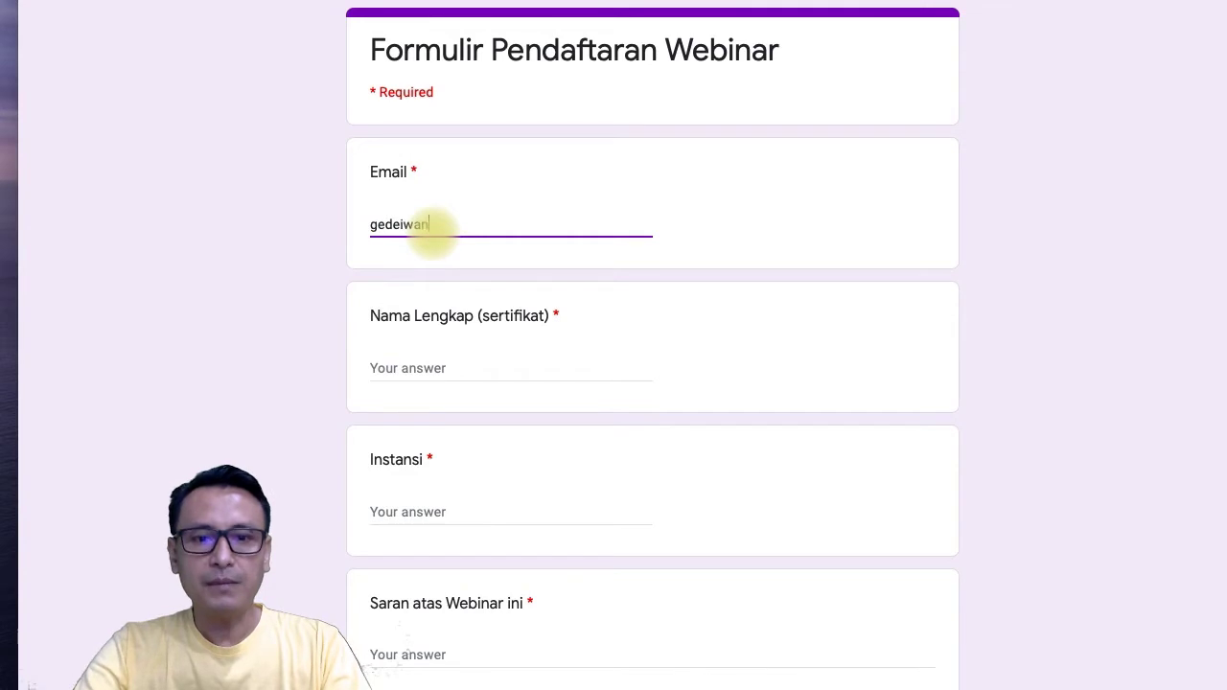
{"action": "type", "text": "@pnb.ac.id"}
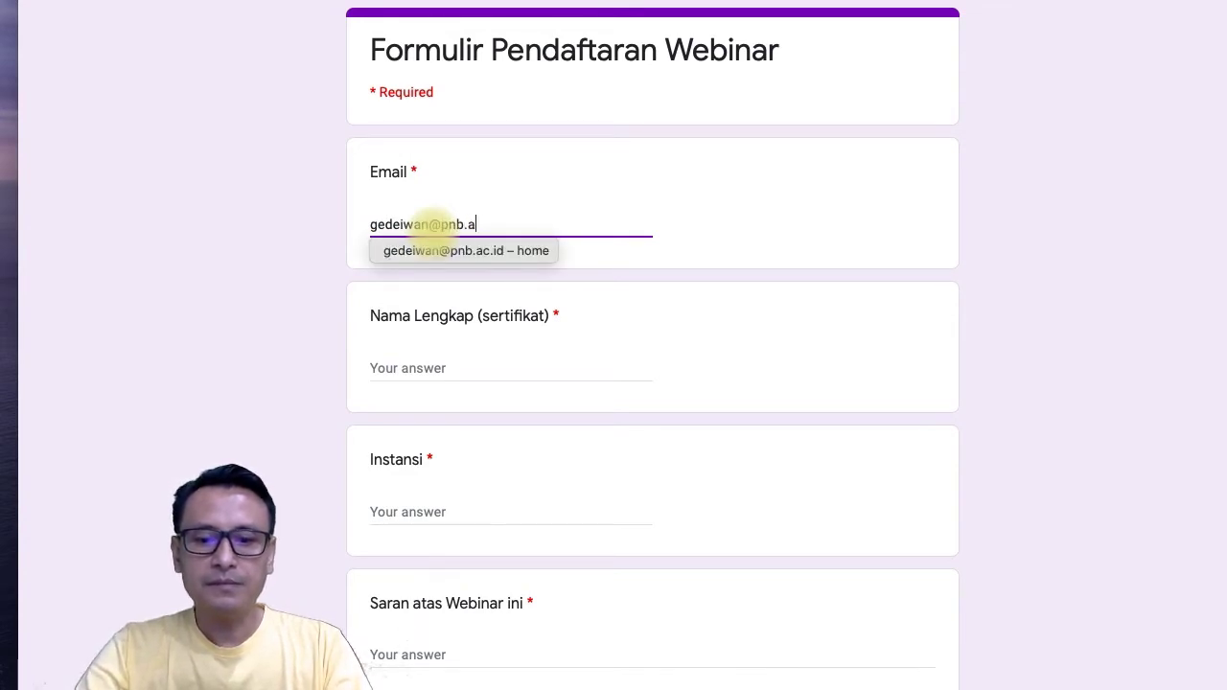
{"action": "left_click", "coordinate": [401, 361]}
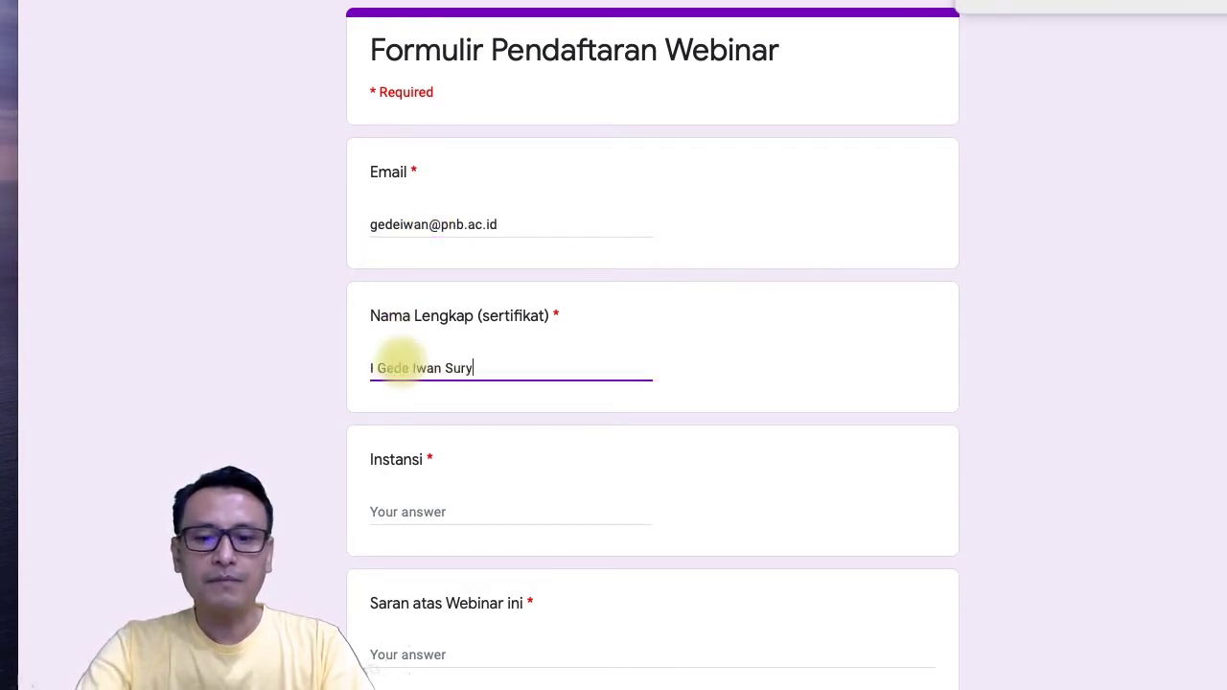
{"action": "left_click", "coordinate": [382, 512]}
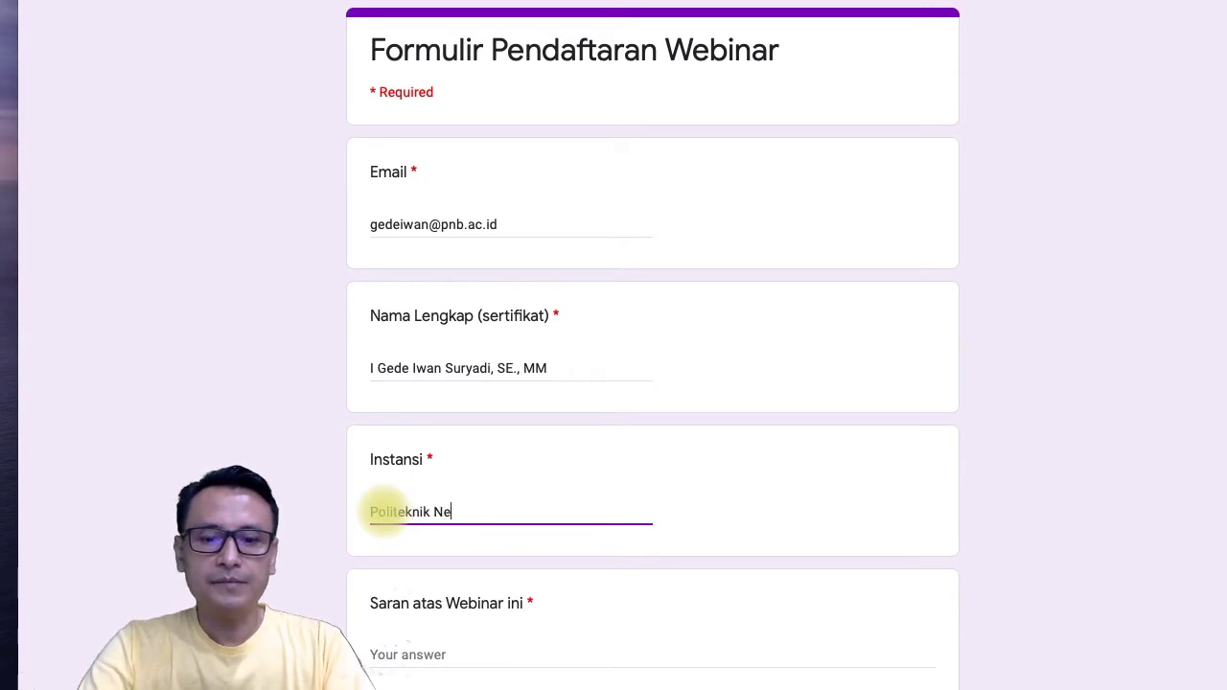
{"action": "left_click", "coordinate": [405, 654]}
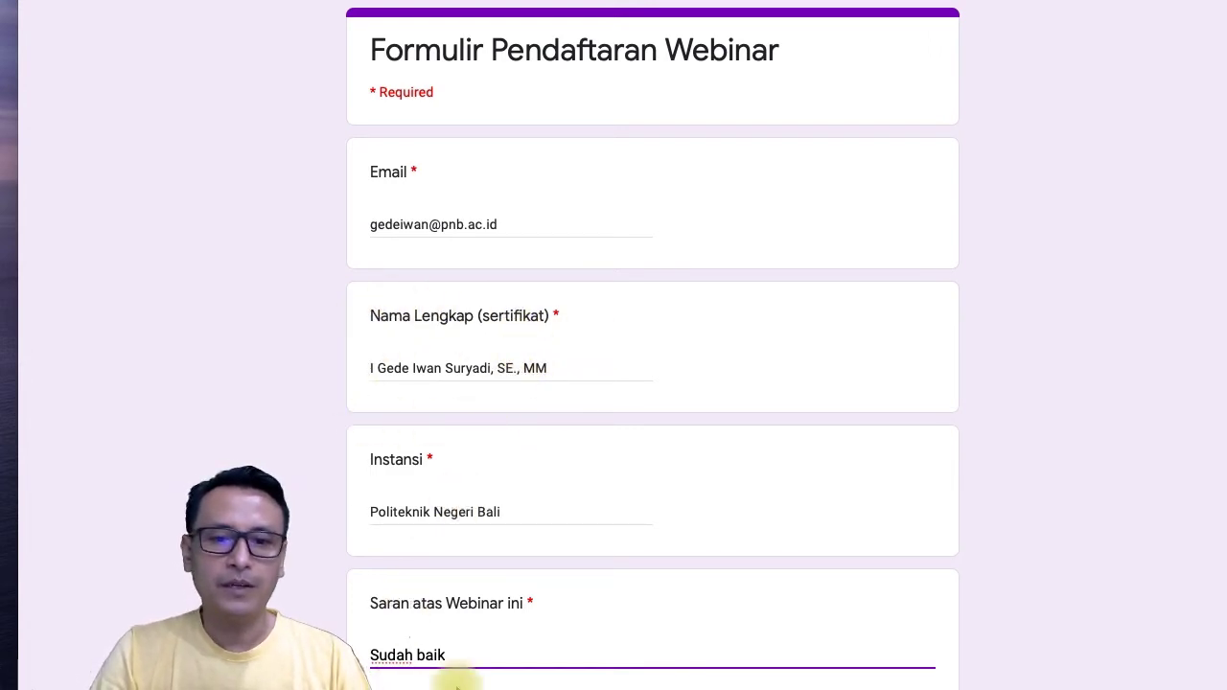
{"action": "left_click", "coordinate": [384, 689]}
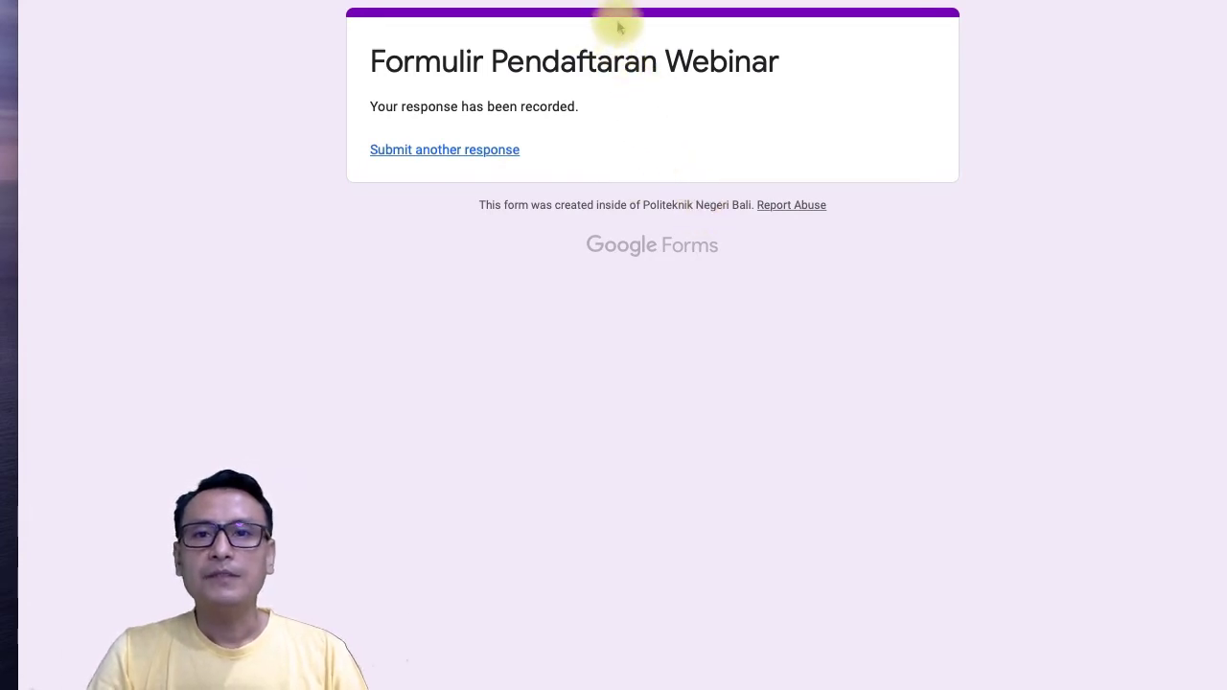
Check the Responses summary showing 1 response, then open the responses in Sheets.
{"action": "left_click", "coordinate": [565, 0]}
{"action": "left_click", "coordinate": [644, 282]}
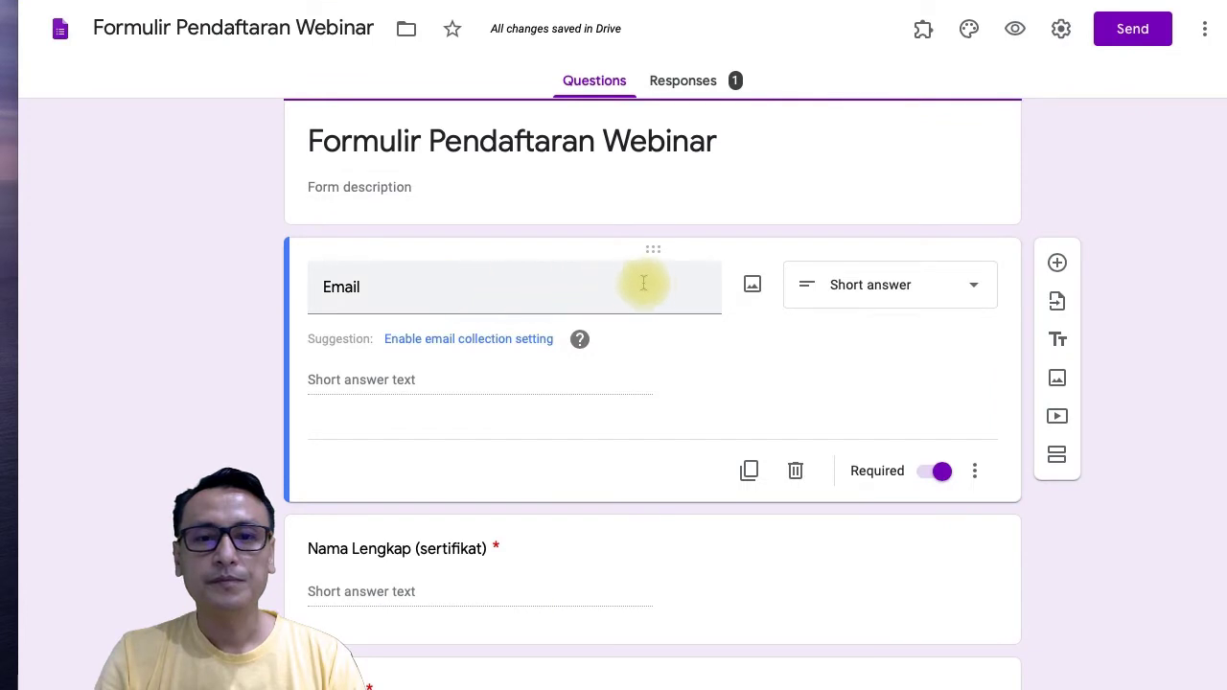
{"action": "left_click", "coordinate": [692, 84]}
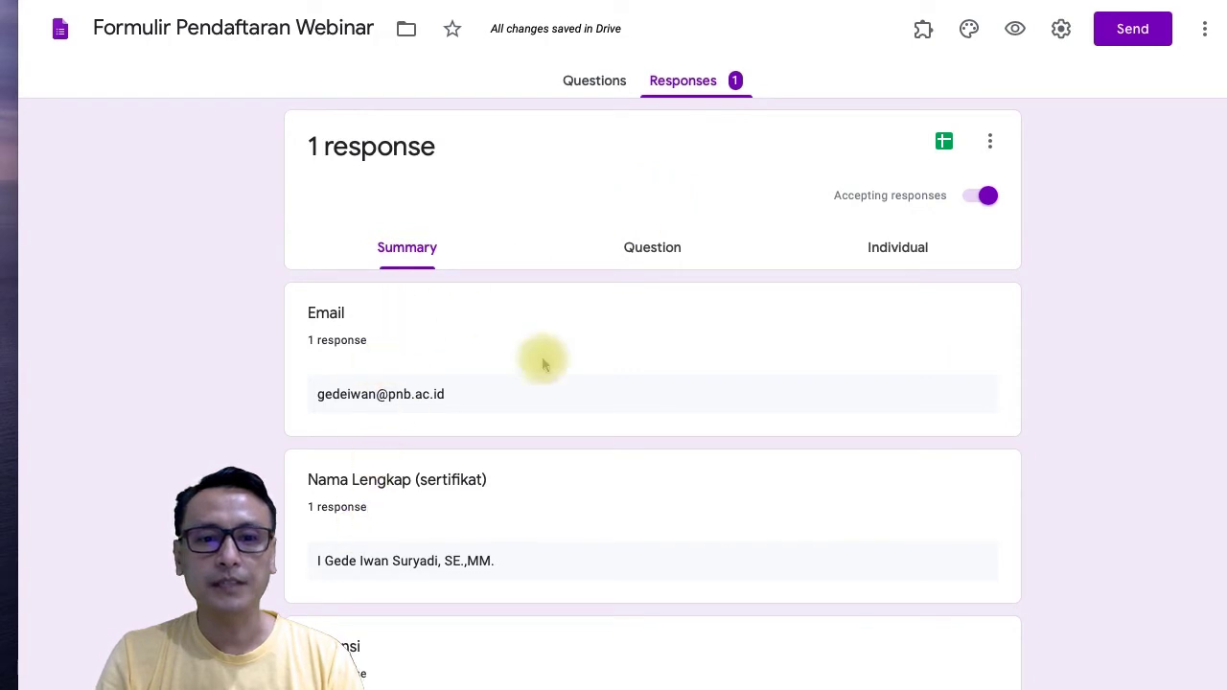
{"action": "scroll", "coordinate": [461, 508], "scroll_direction": "down", "scroll_amount": 2}
{"action": "scroll", "coordinate": [460, 513], "scroll_direction": "up", "scroll_amount": 3}
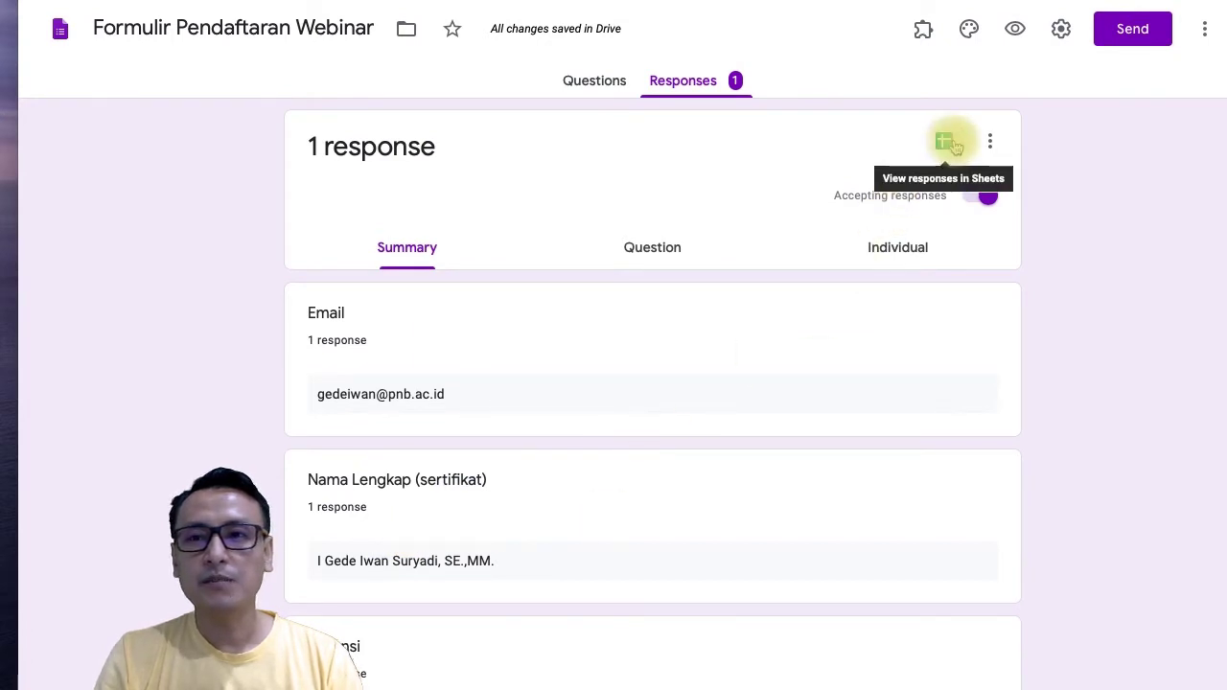
{"action": "left_click", "coordinate": [944, 142]}
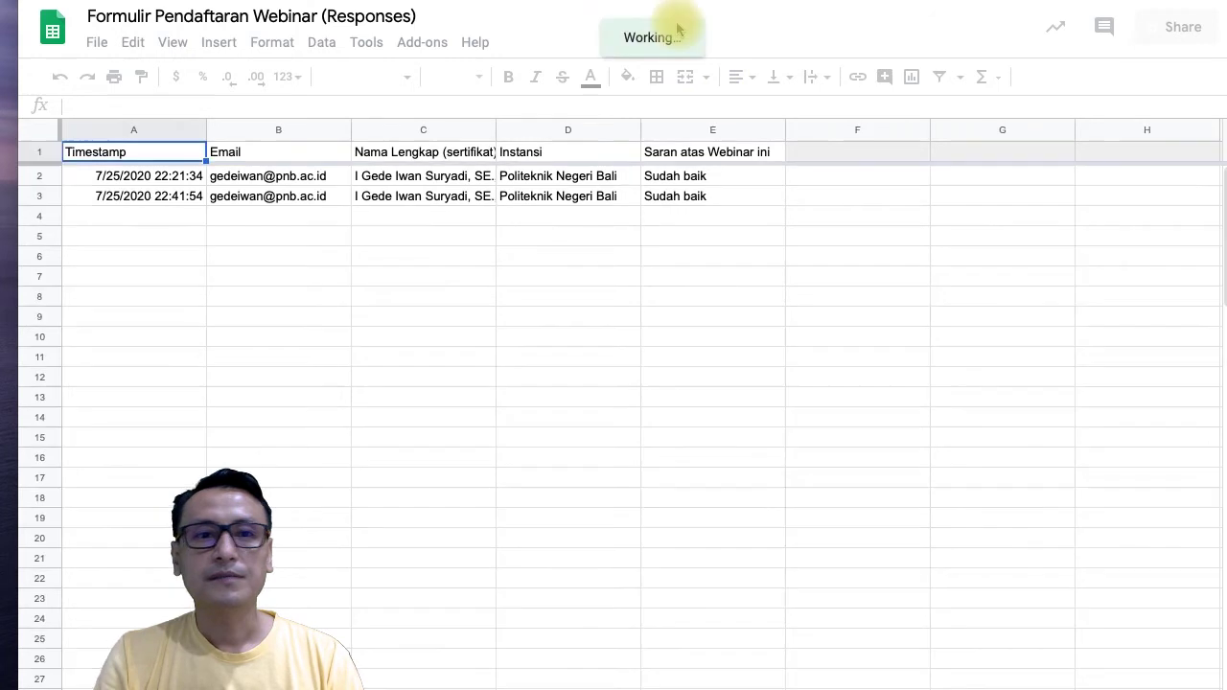
Take the Formulir Pendaftaran Webinar (Responses) spreadsheet out of the trash.
{"action": "left_click", "coordinate": [581, 2]}
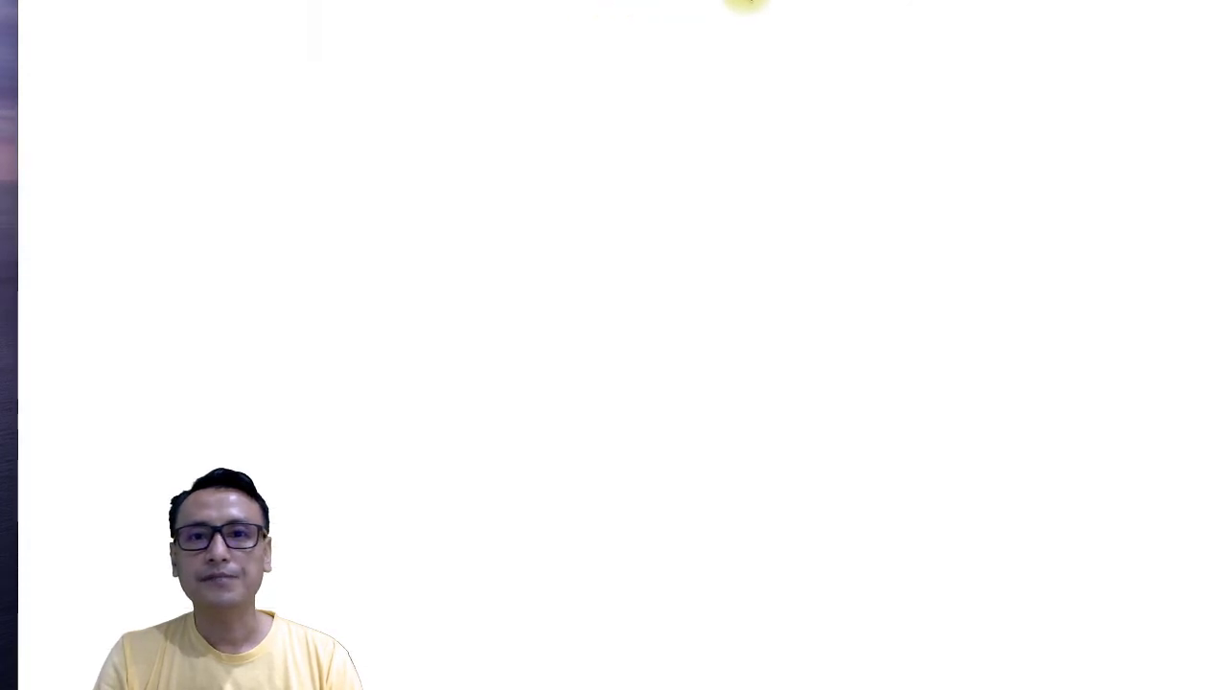
{"action": "left_click", "coordinate": [575, 1]}
{"action": "left_click", "coordinate": [572, 1]}
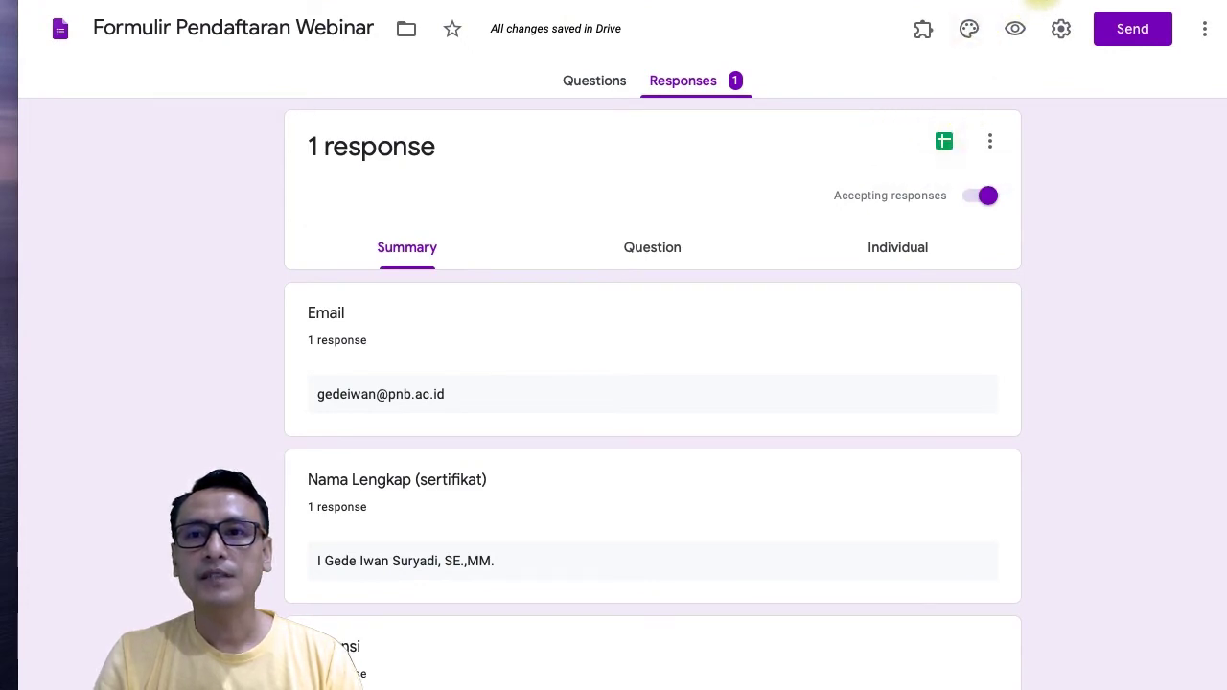
{"action": "left_click", "coordinate": [1040, 0]}
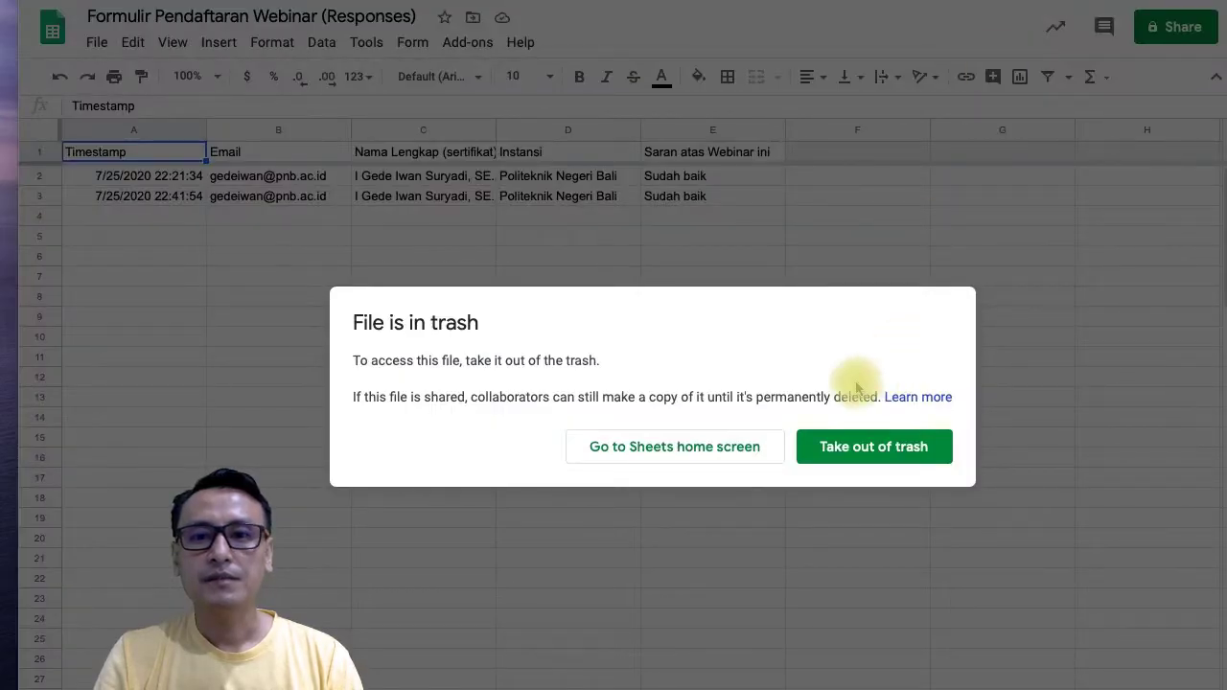
{"action": "left_click", "coordinate": [830, 462]}
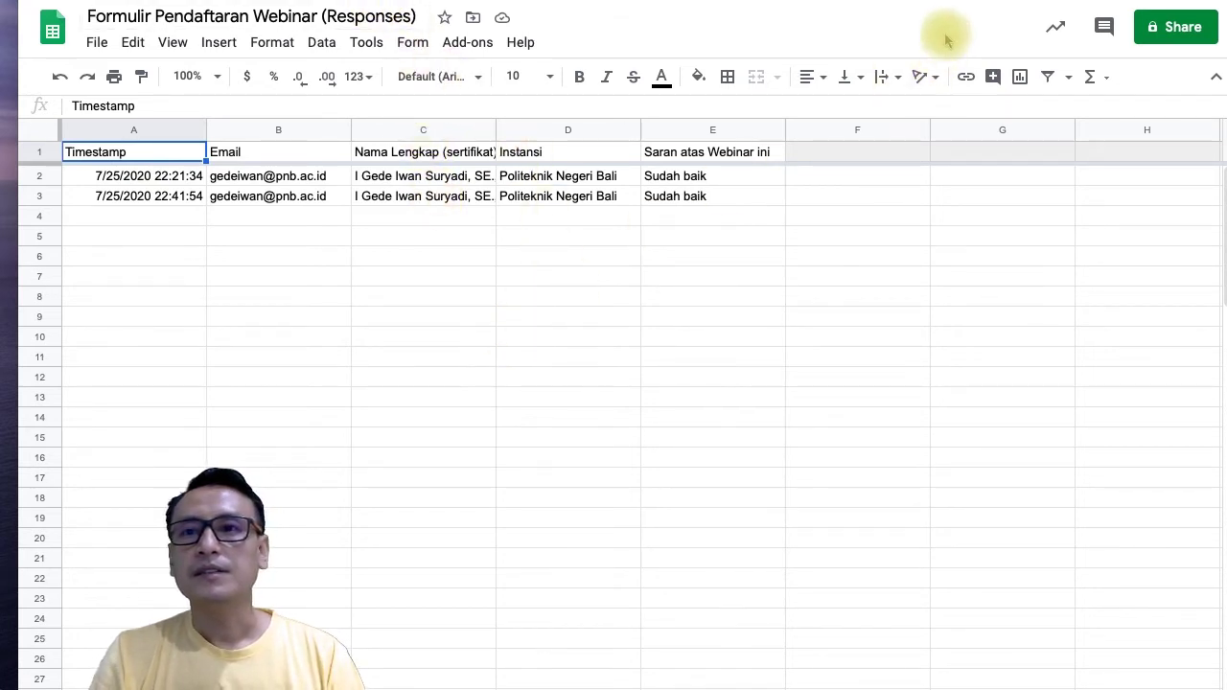
Check the form and Drive tabs, then bring up the Add-ons menu in the responses spreadsheet.
{"action": "left_click", "coordinate": [875, 0]}
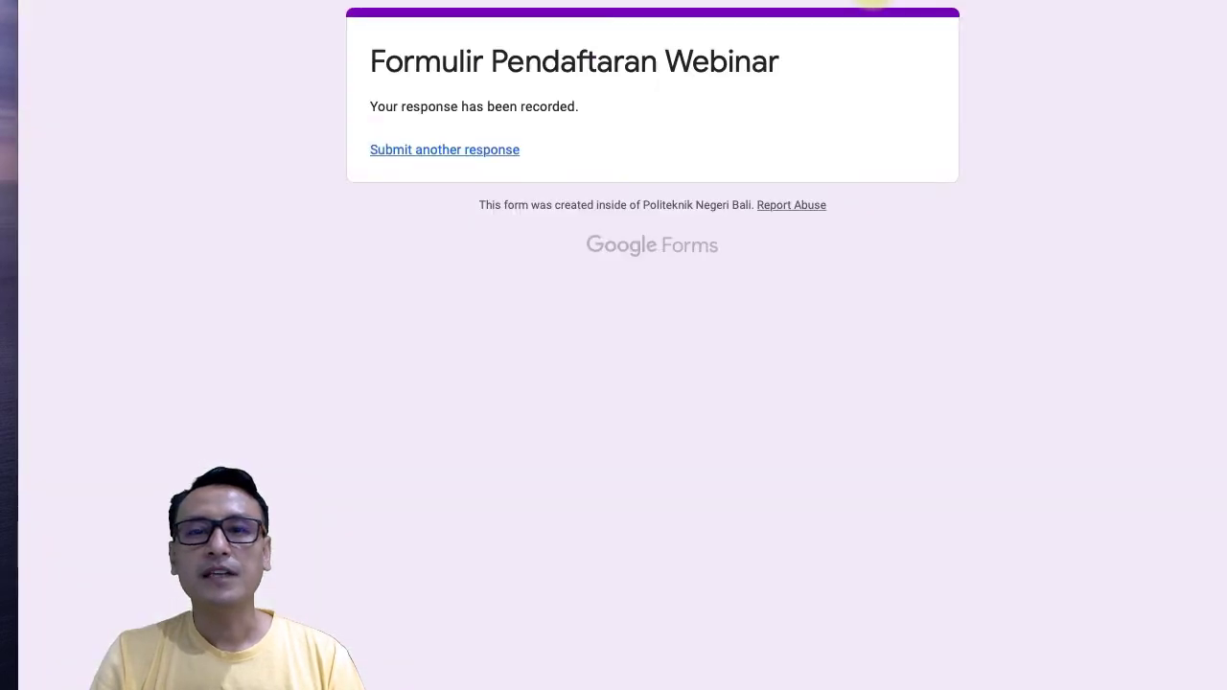
{"action": "left_click", "coordinate": [668, 2]}
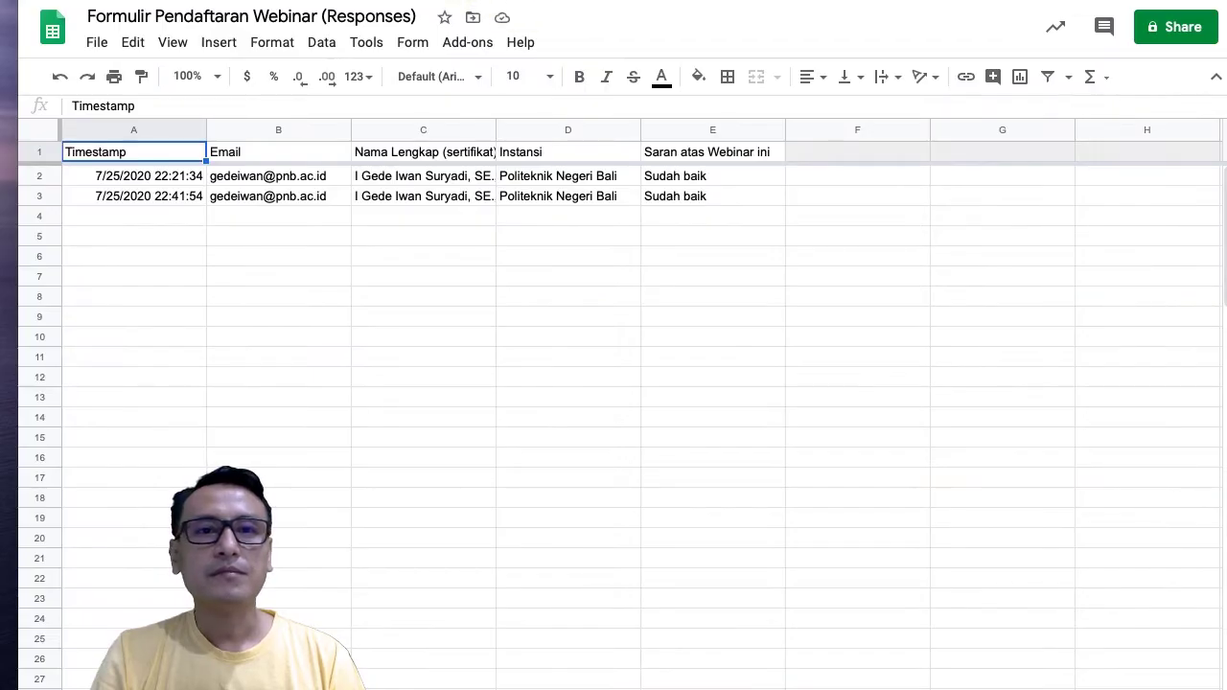
{"action": "left_click", "coordinate": [400, 2]}
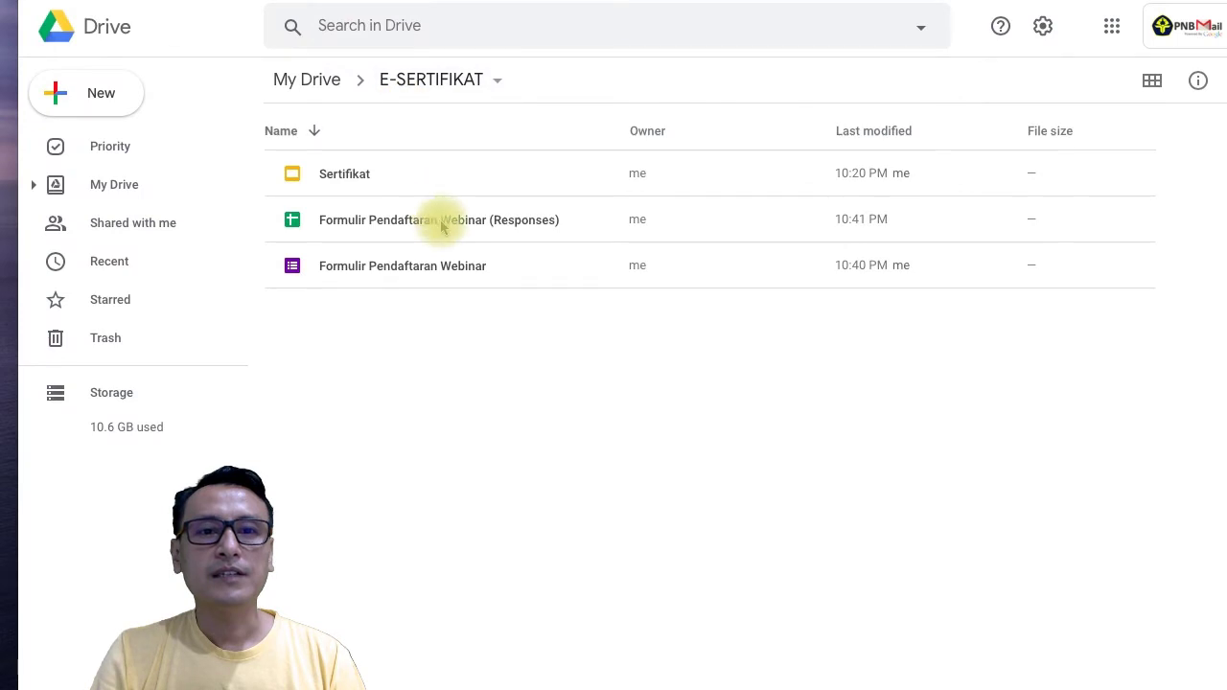
{"action": "left_click", "coordinate": [739, 3]}
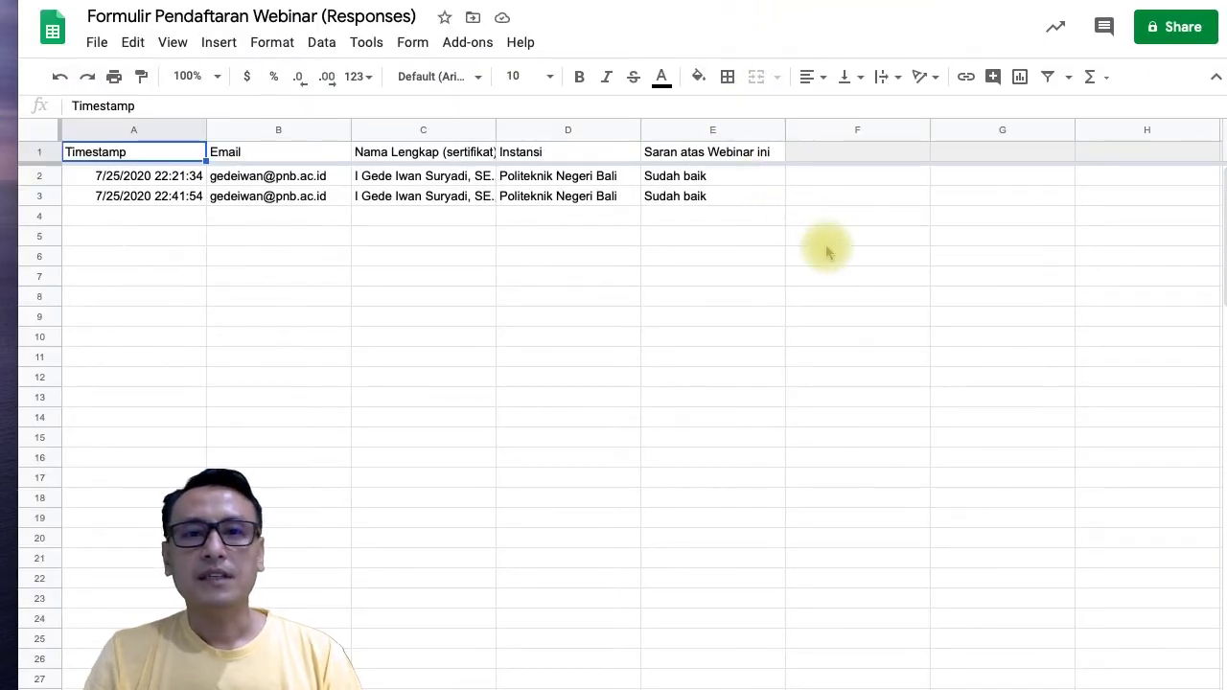
{"action": "left_click", "coordinate": [468, 42]}
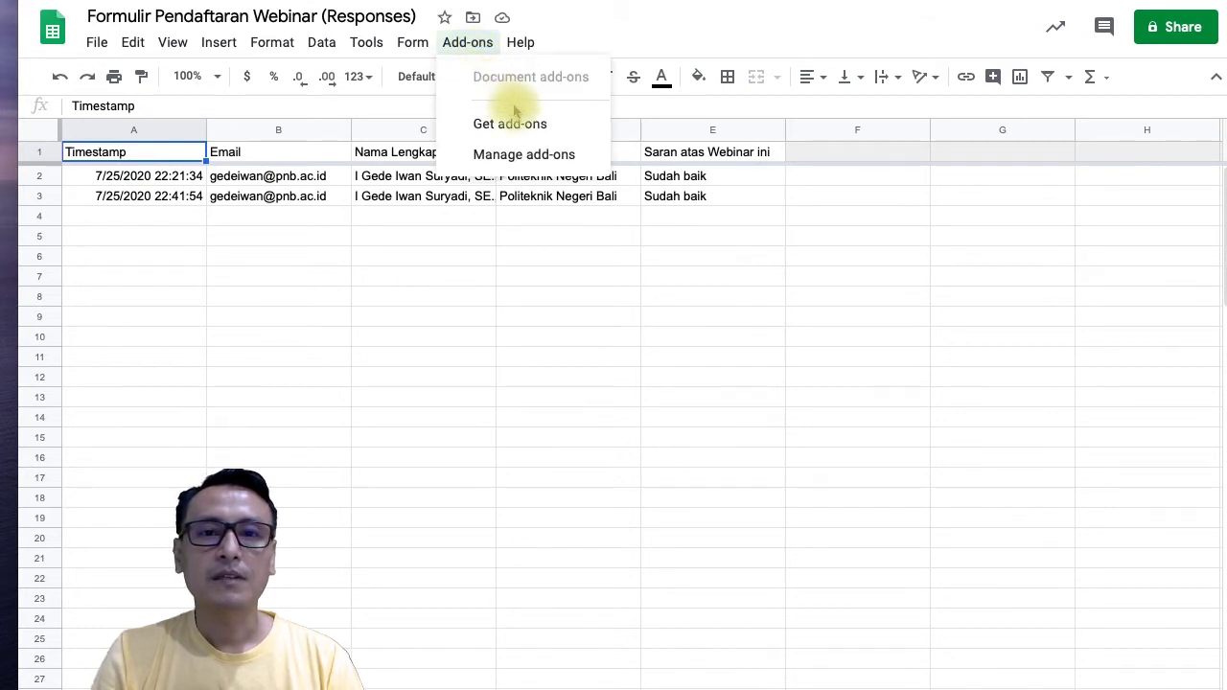
Search Get add-ons for 'Autocrat' and start installing the Autocrat add-on.
{"action": "left_click", "coordinate": [539, 129]}
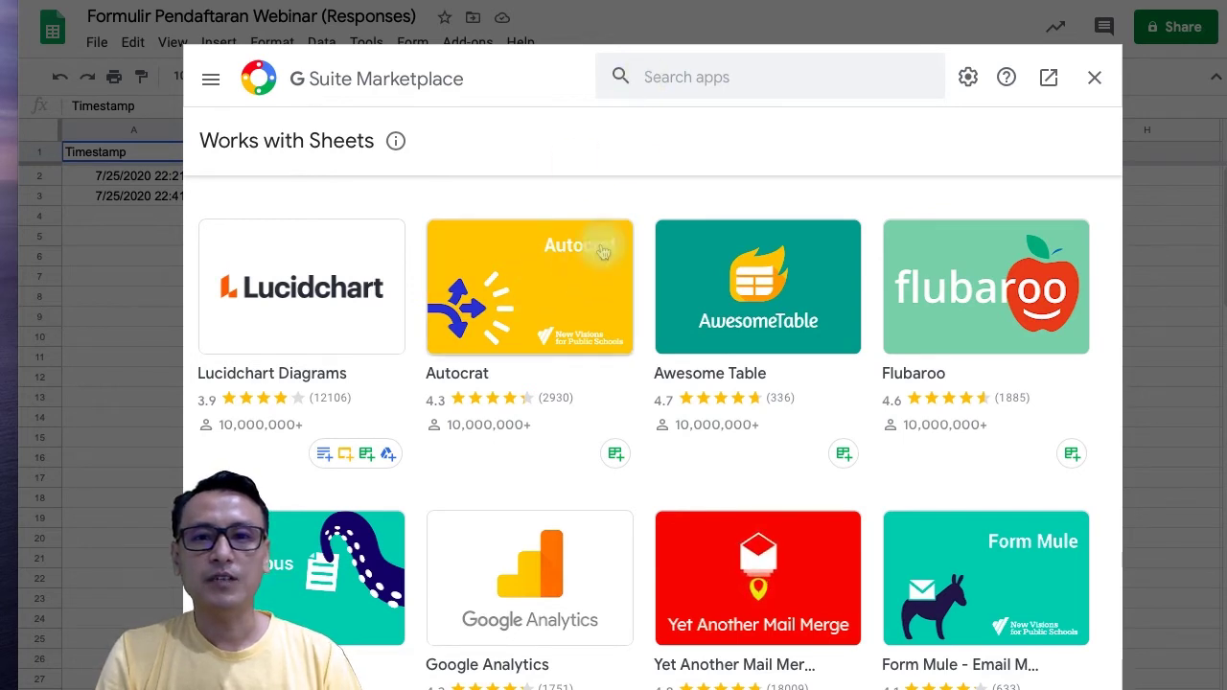
{"action": "left_click", "coordinate": [649, 84]}
{"action": "type", "text": "auto"}
{"action": "left_click", "coordinate": [669, 101]}
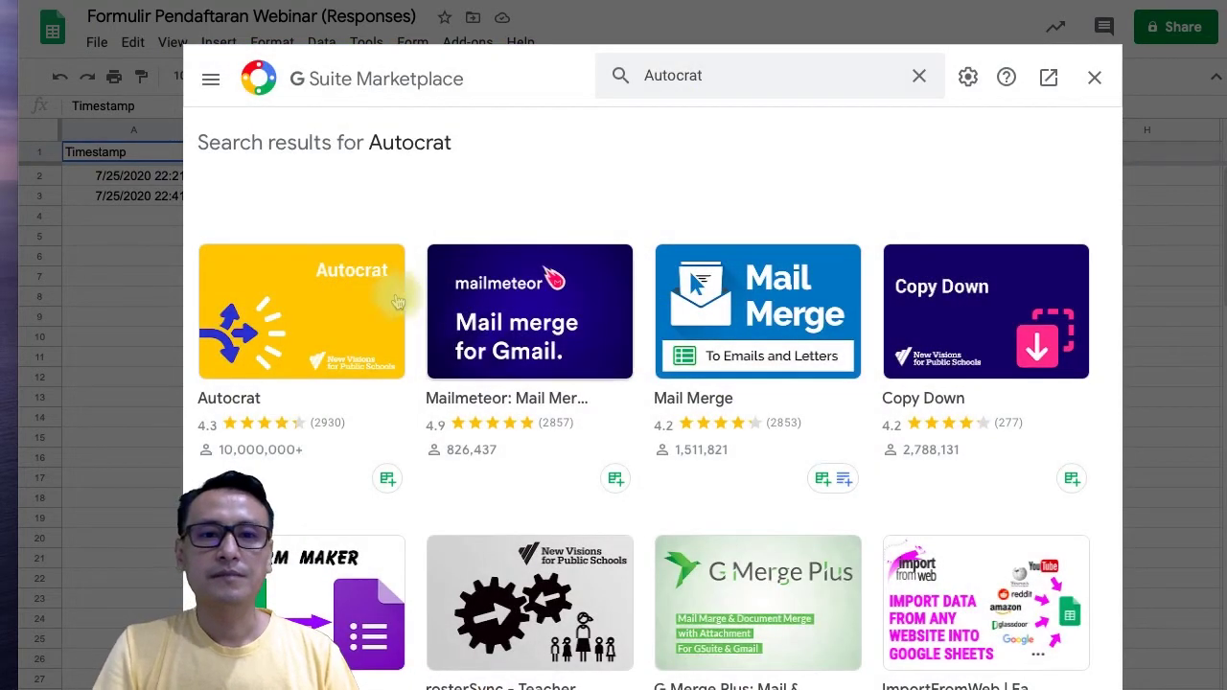
{"action": "left_click", "coordinate": [305, 328]}
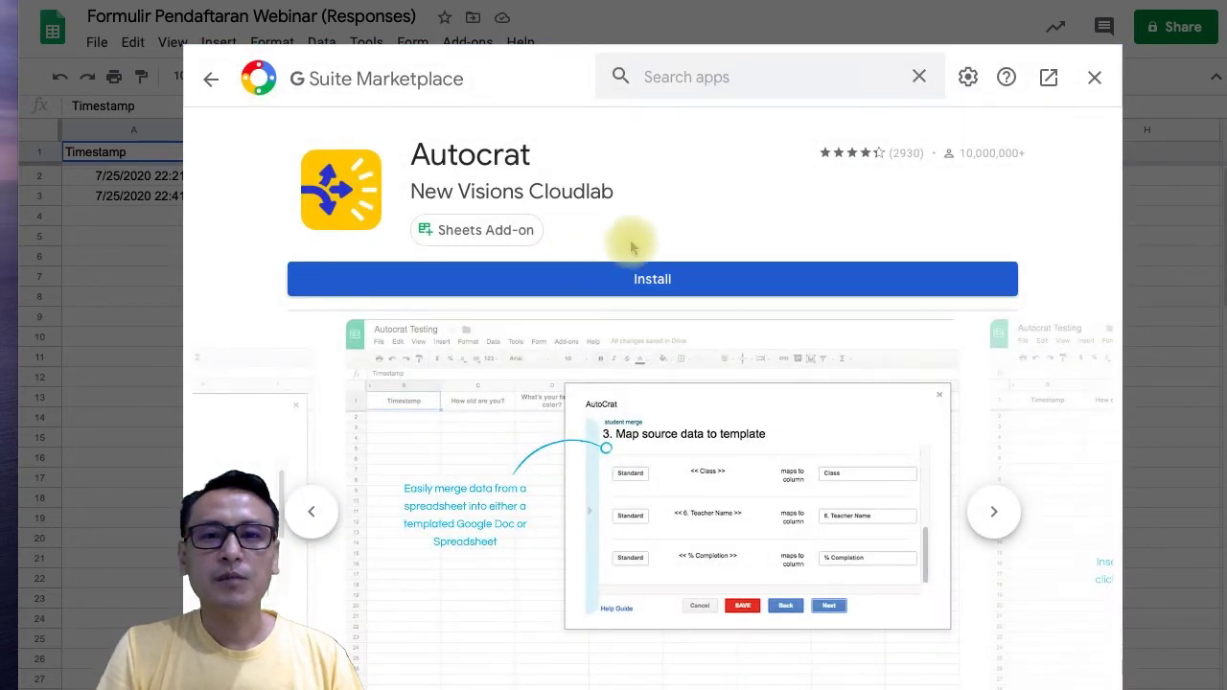
{"action": "left_click", "coordinate": [649, 278]}
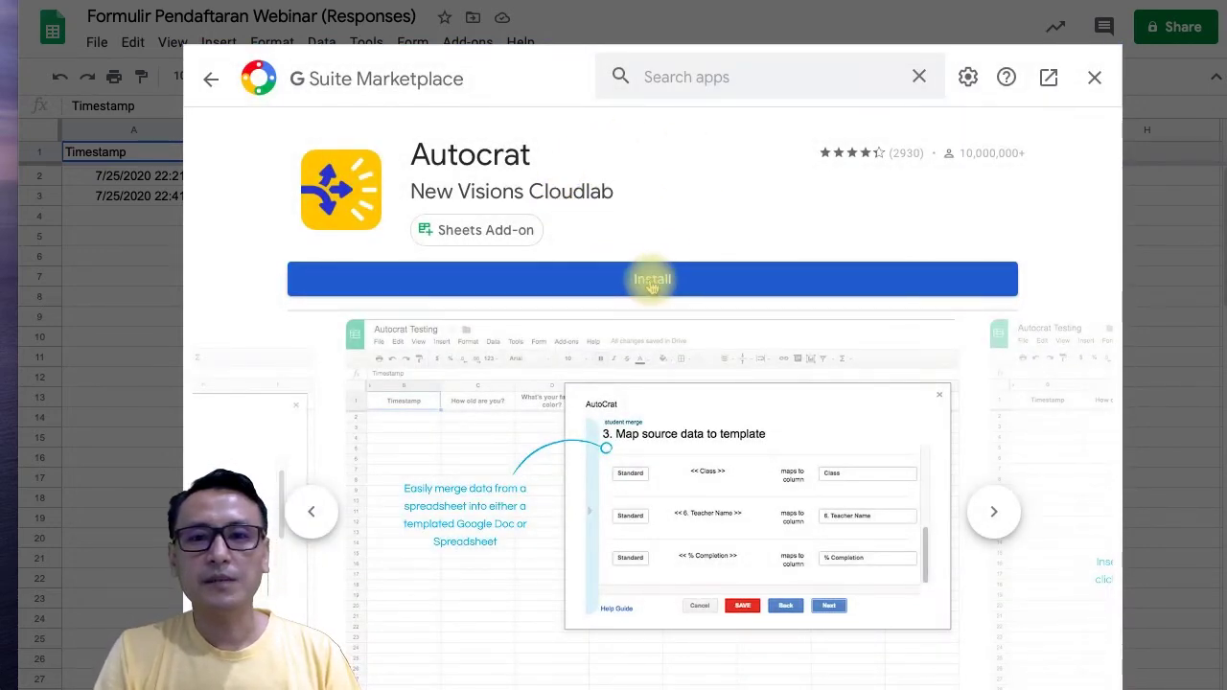
Authorise Autocrat for the account, confirm the installation, and close the Marketplace.
{"action": "left_click", "coordinate": [772, 498]}
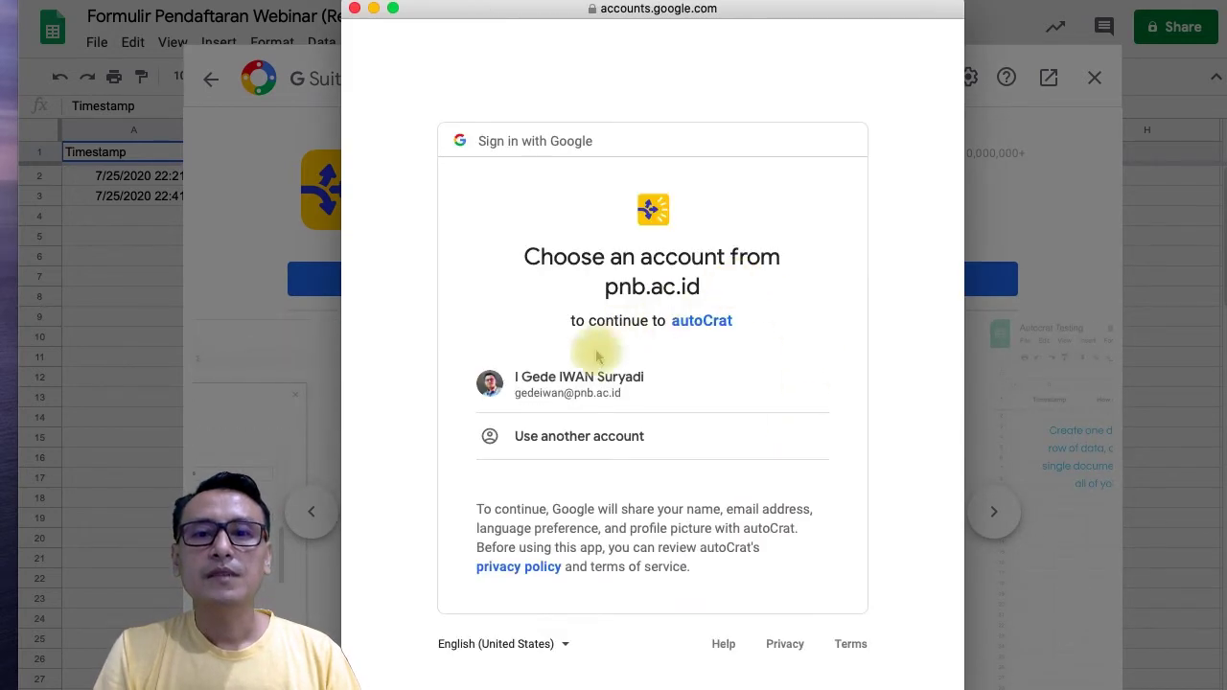
{"action": "left_click", "coordinate": [579, 385]}
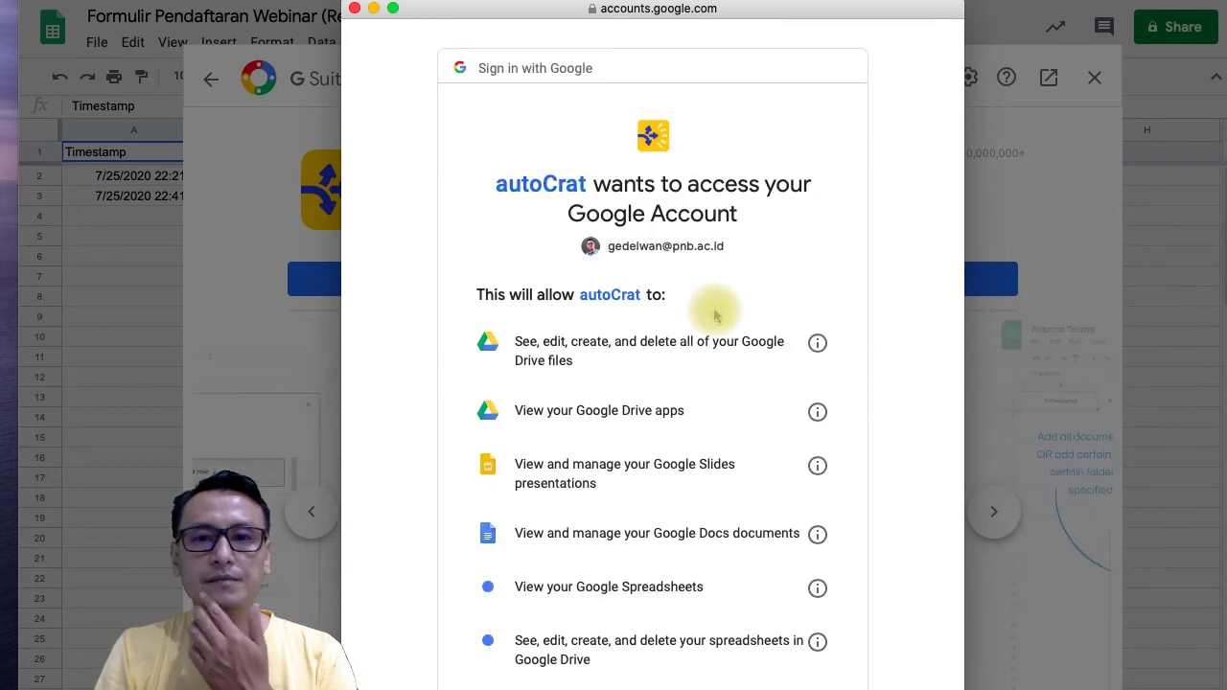
{"action": "scroll", "coordinate": [754, 413], "scroll_direction": "down", "scroll_amount": 10}
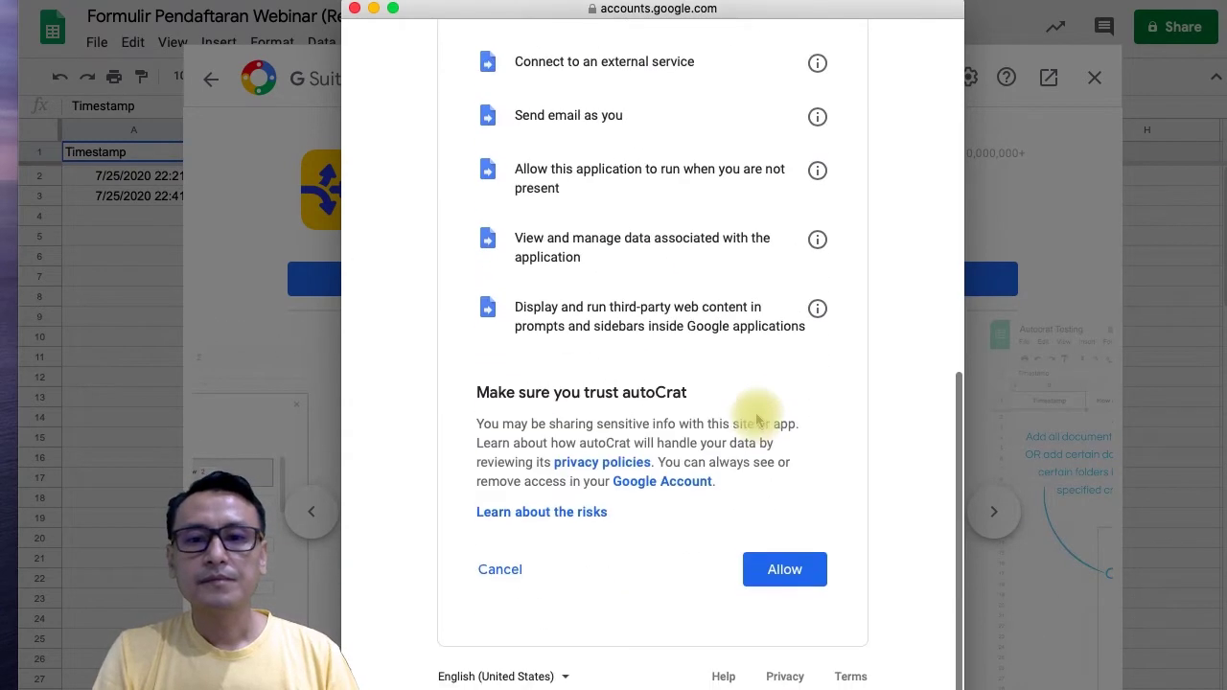
{"action": "left_click", "coordinate": [784, 578]}
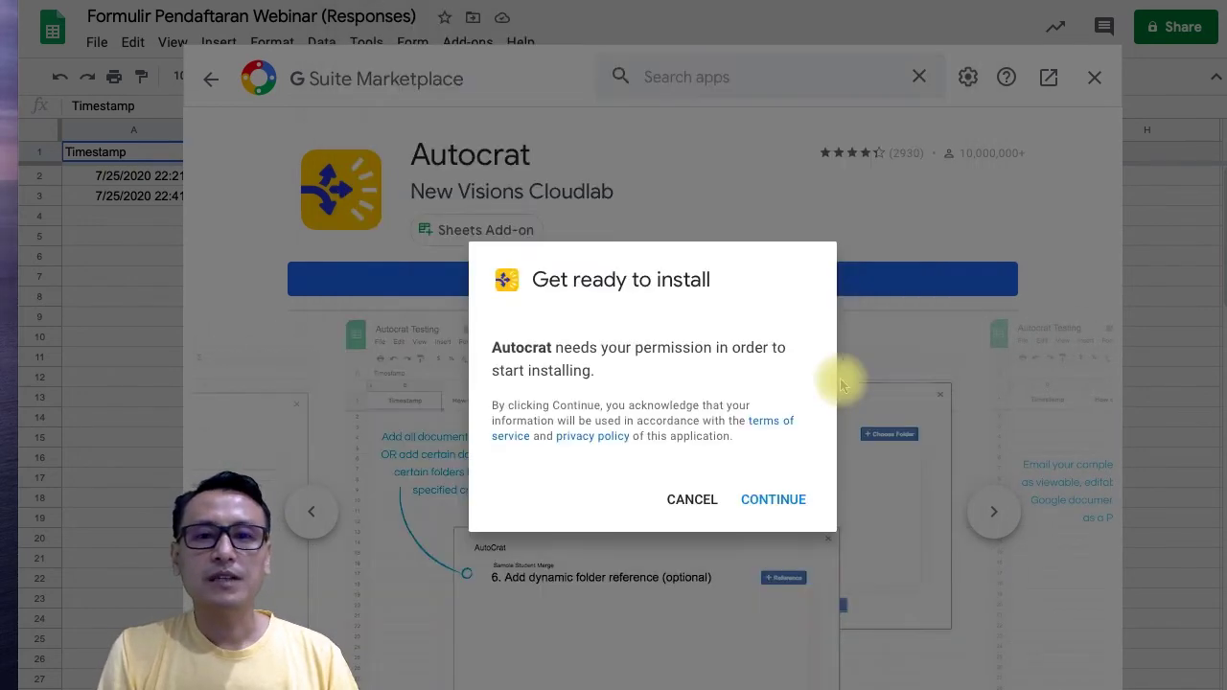
{"action": "left_click", "coordinate": [773, 498]}
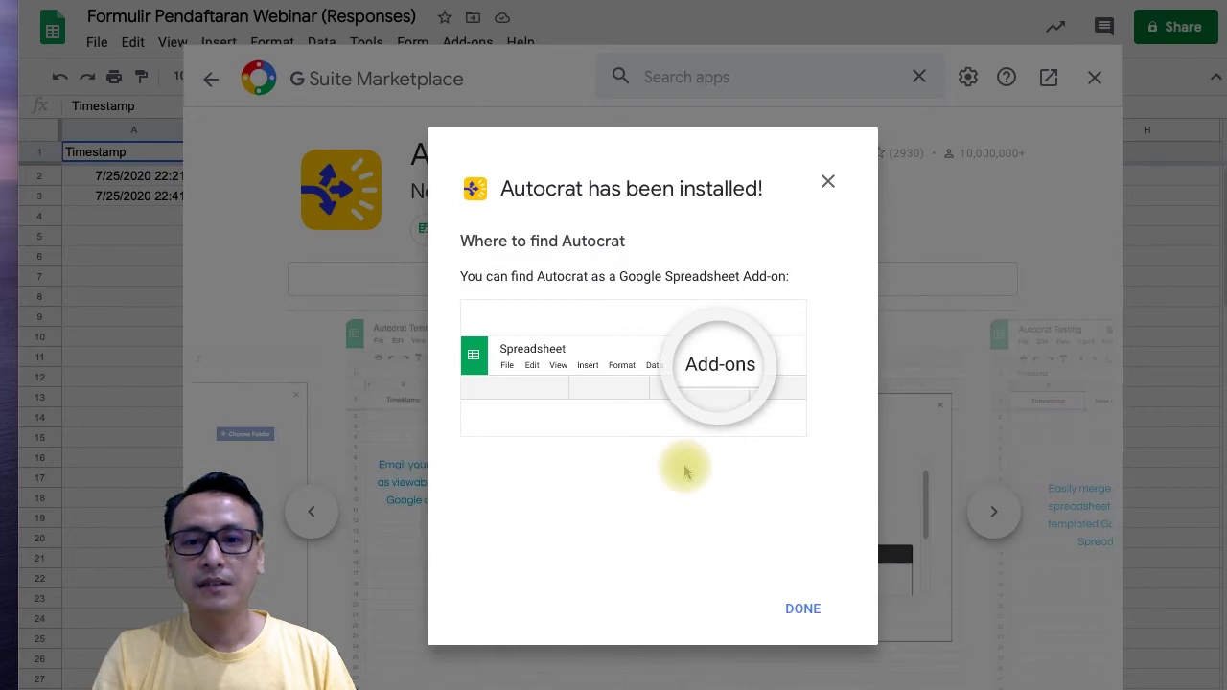
{"action": "left_click", "coordinate": [795, 604]}
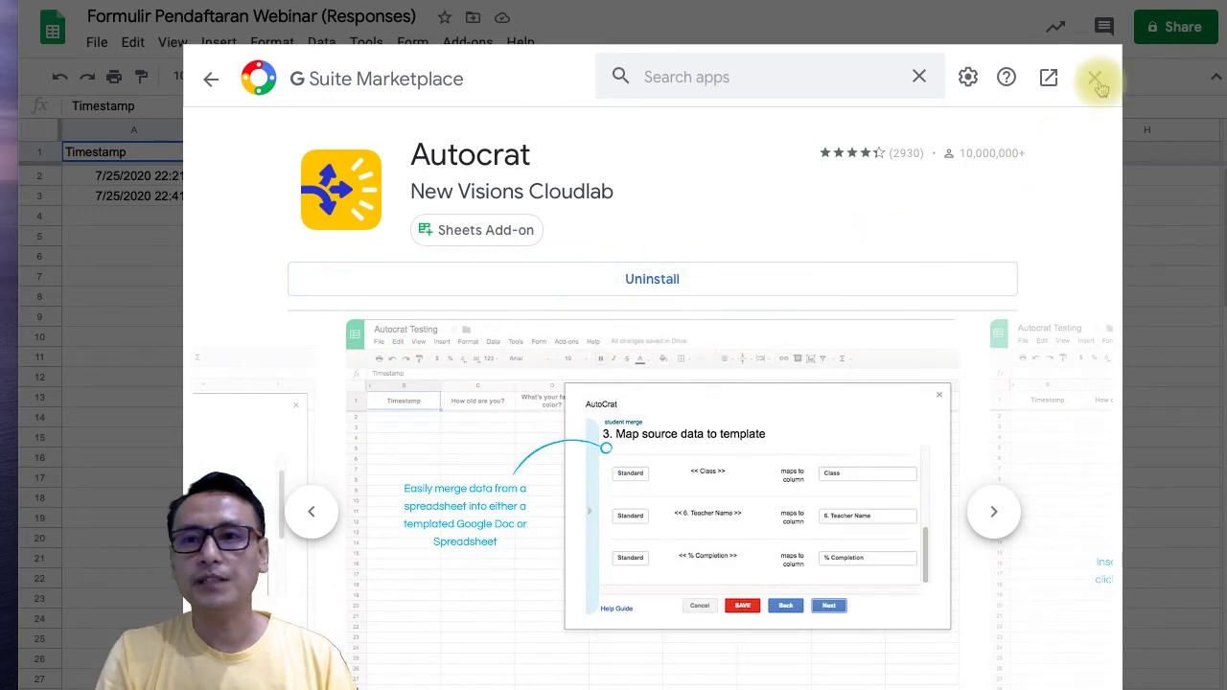
{"action": "left_click", "coordinate": [1095, 77]}
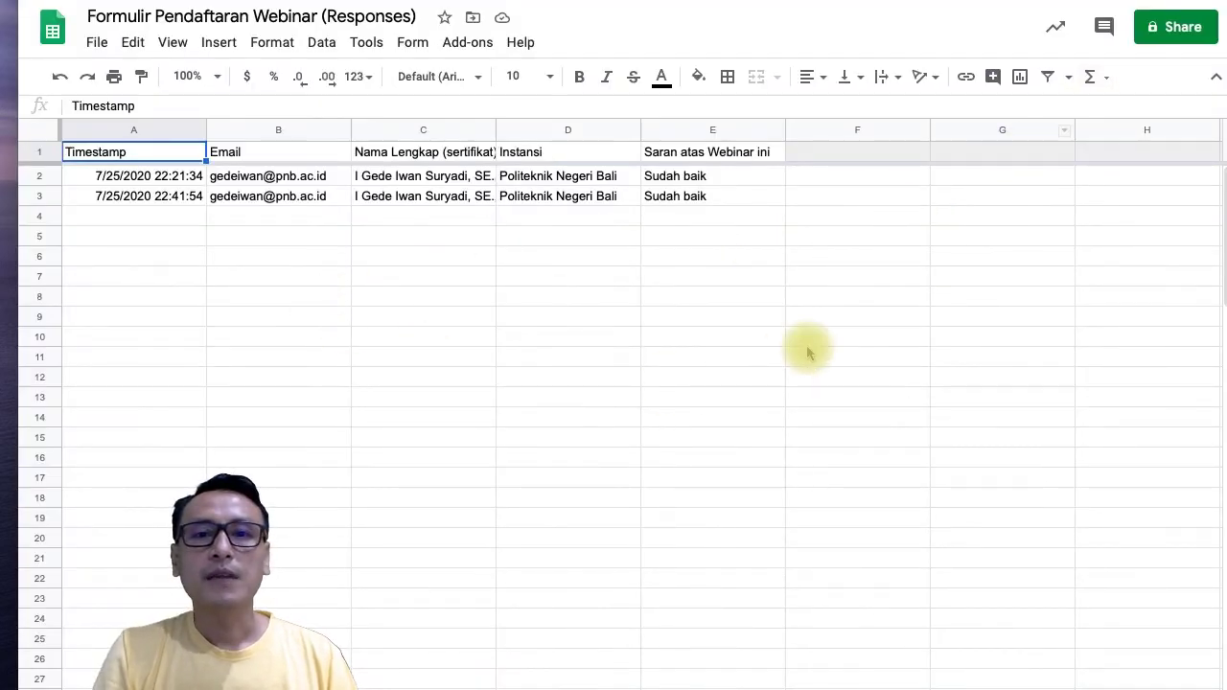
Open Autocrat from Add-ons and create a new job named Sertifikat Webinar.
{"action": "left_click", "coordinate": [468, 48]}
{"action": "mouse_move", "coordinate": [495, 132]}
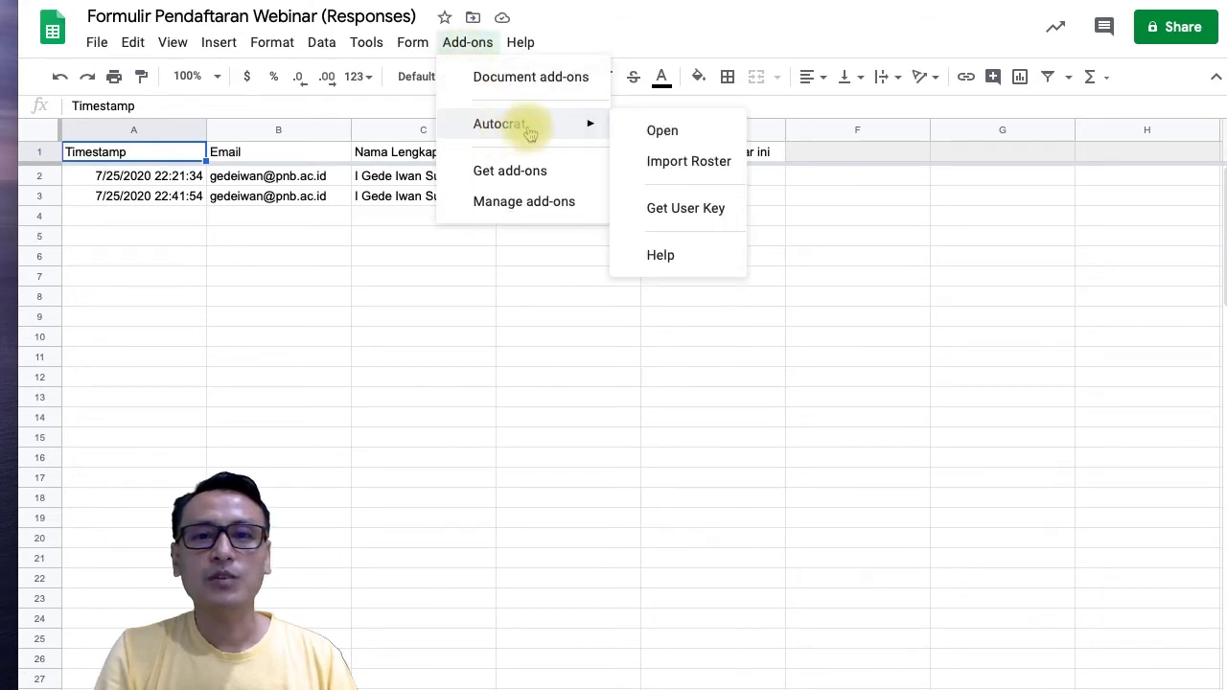
{"action": "left_click", "coordinate": [665, 134]}
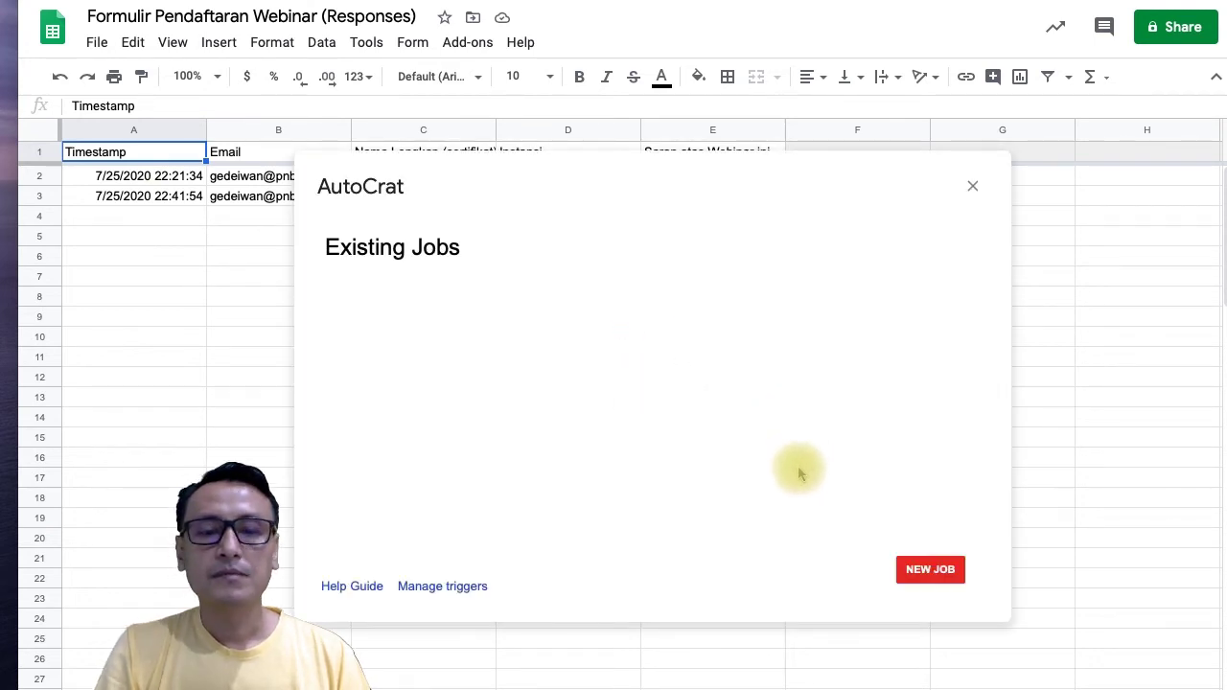
{"action": "left_click", "coordinate": [932, 574]}
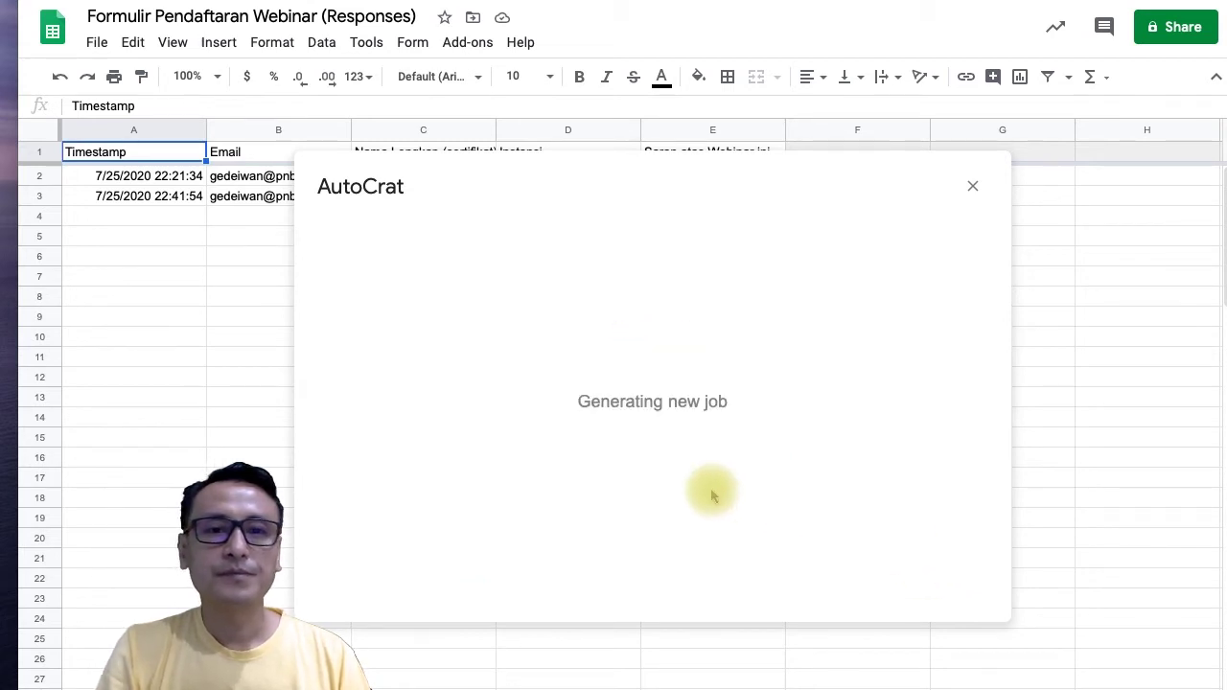
{"action": "left_click", "coordinate": [460, 320]}
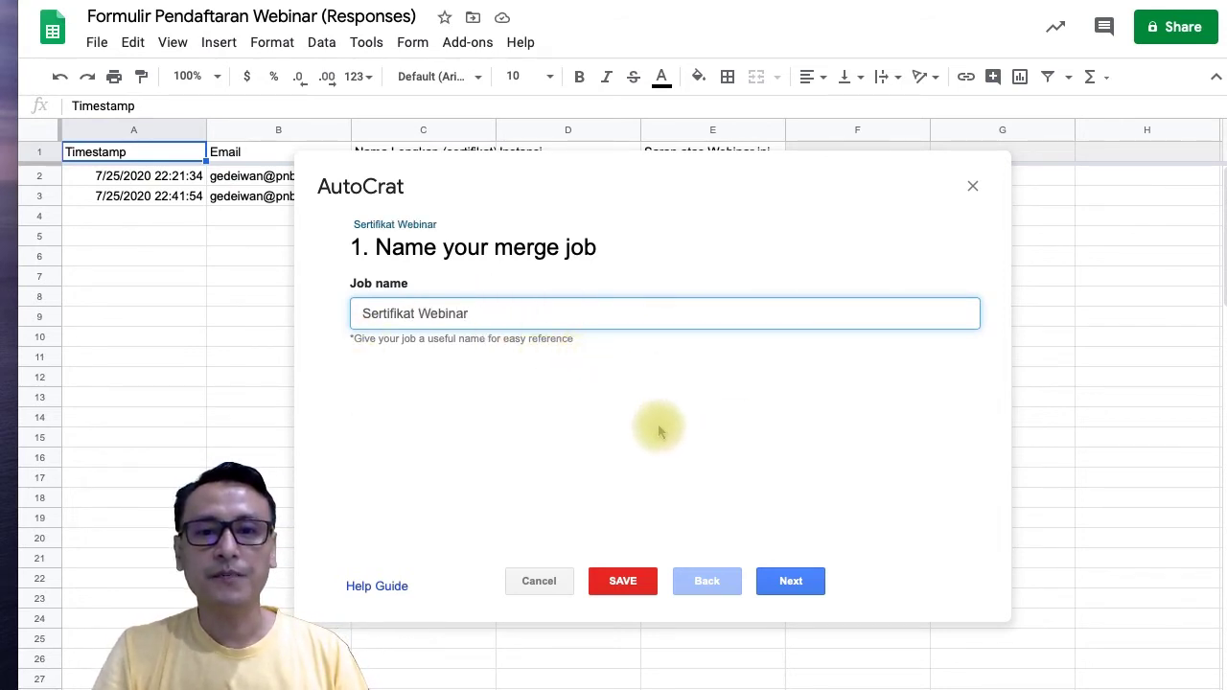
{"action": "left_click", "coordinate": [784, 573]}
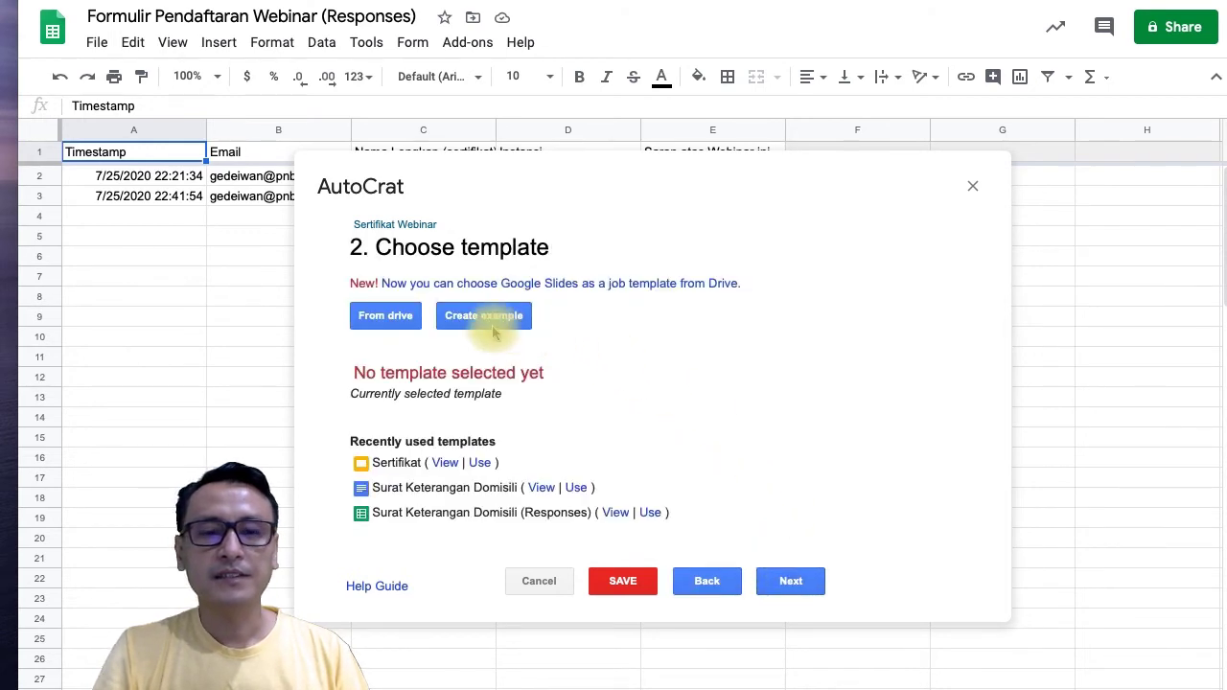
Choose the Sertifikat slides from Drive as the job template and advance to tag mapping.
{"action": "left_click", "coordinate": [374, 317]}
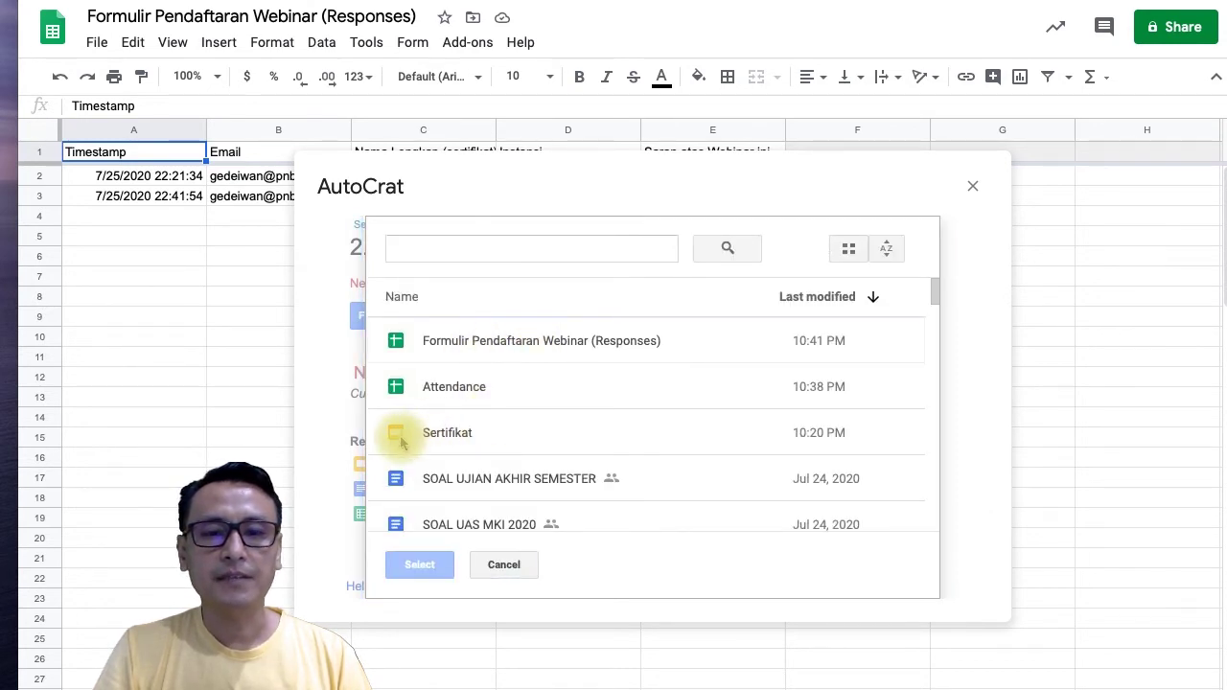
{"action": "left_click", "coordinate": [440, 432]}
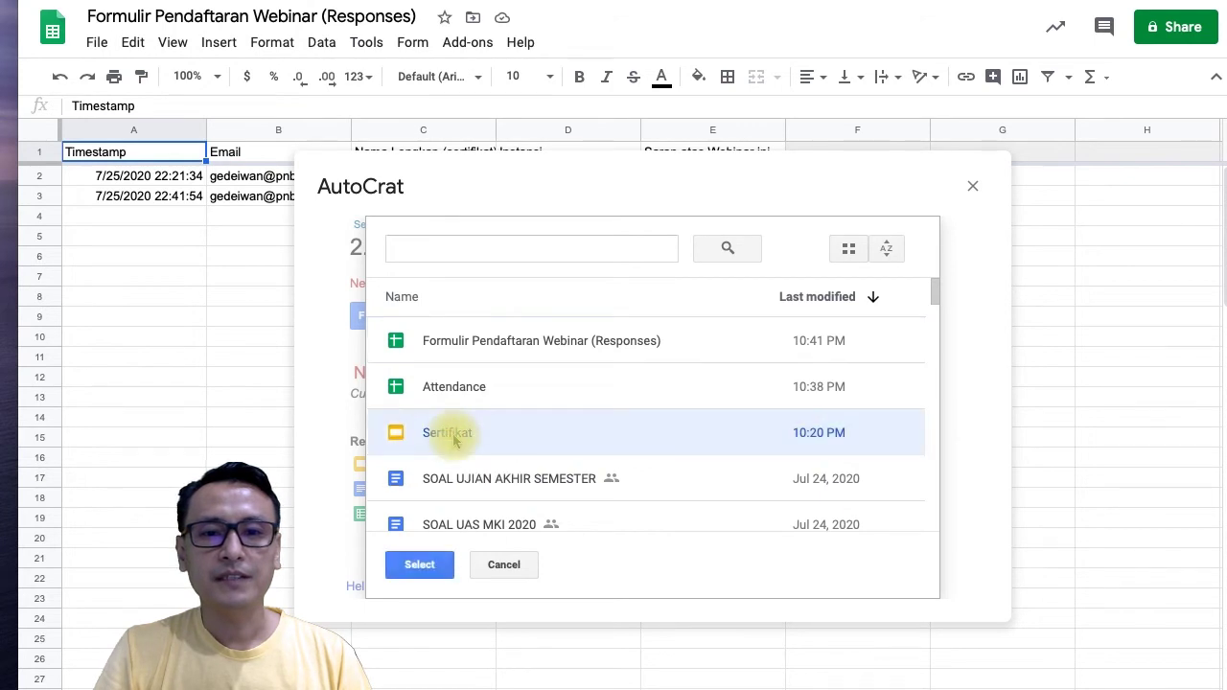
{"action": "left_click", "coordinate": [419, 564]}
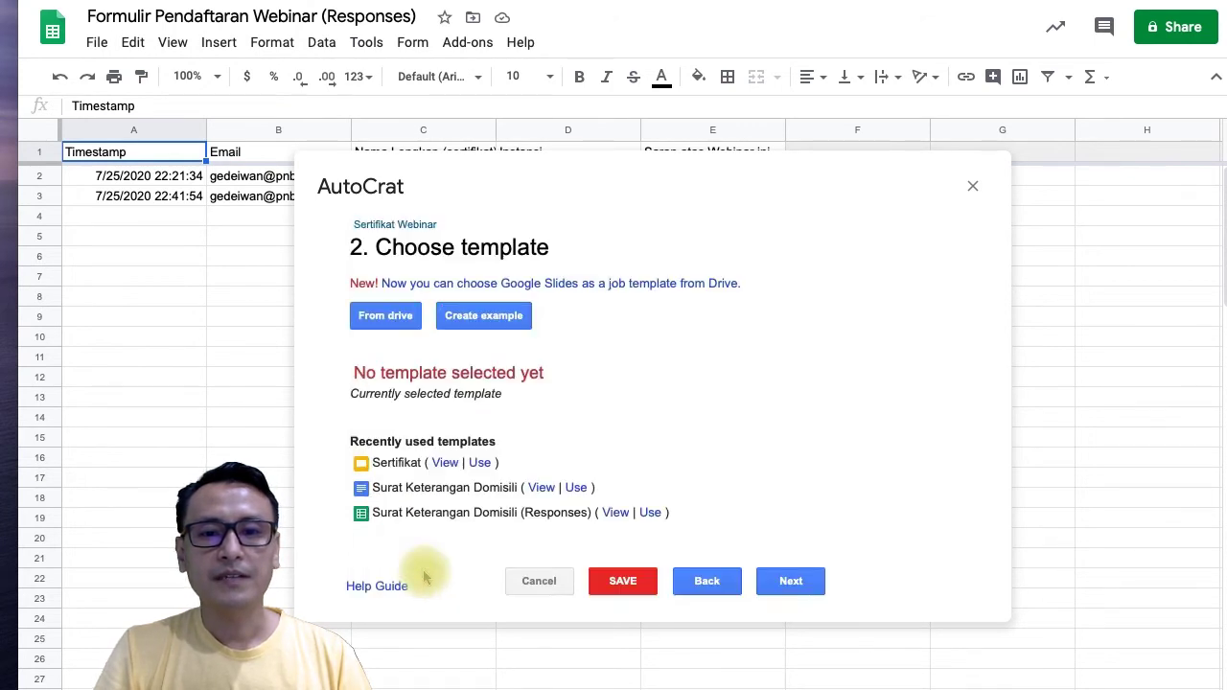
{"action": "left_click", "coordinate": [782, 581]}
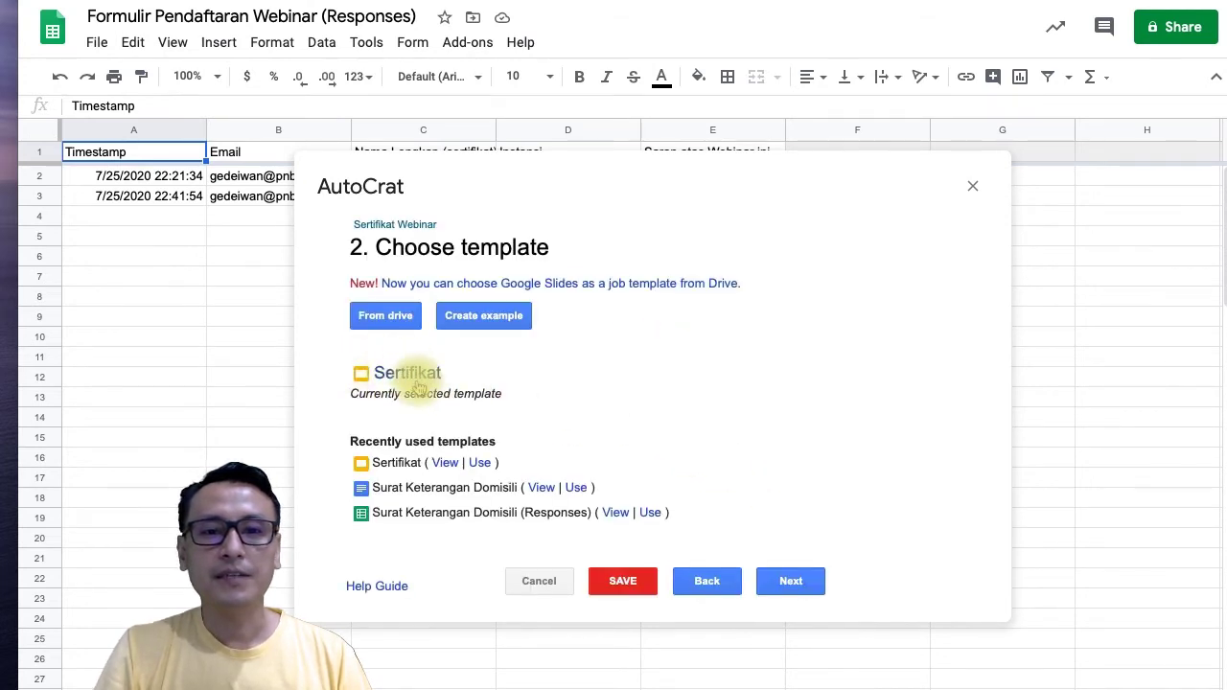
{"action": "left_click", "coordinate": [788, 581]}
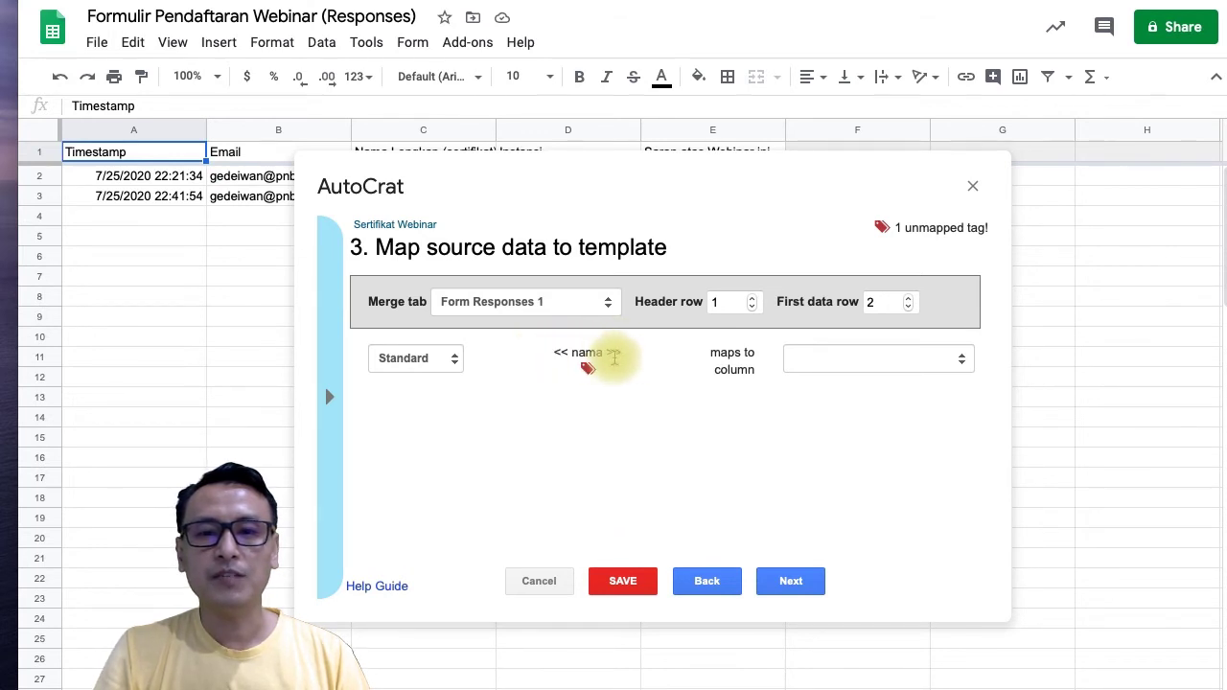
Map the <<nama>> template tag to the Nama Lengkap (sertifikat) column and continue.
{"action": "left_click", "coordinate": [810, 361]}
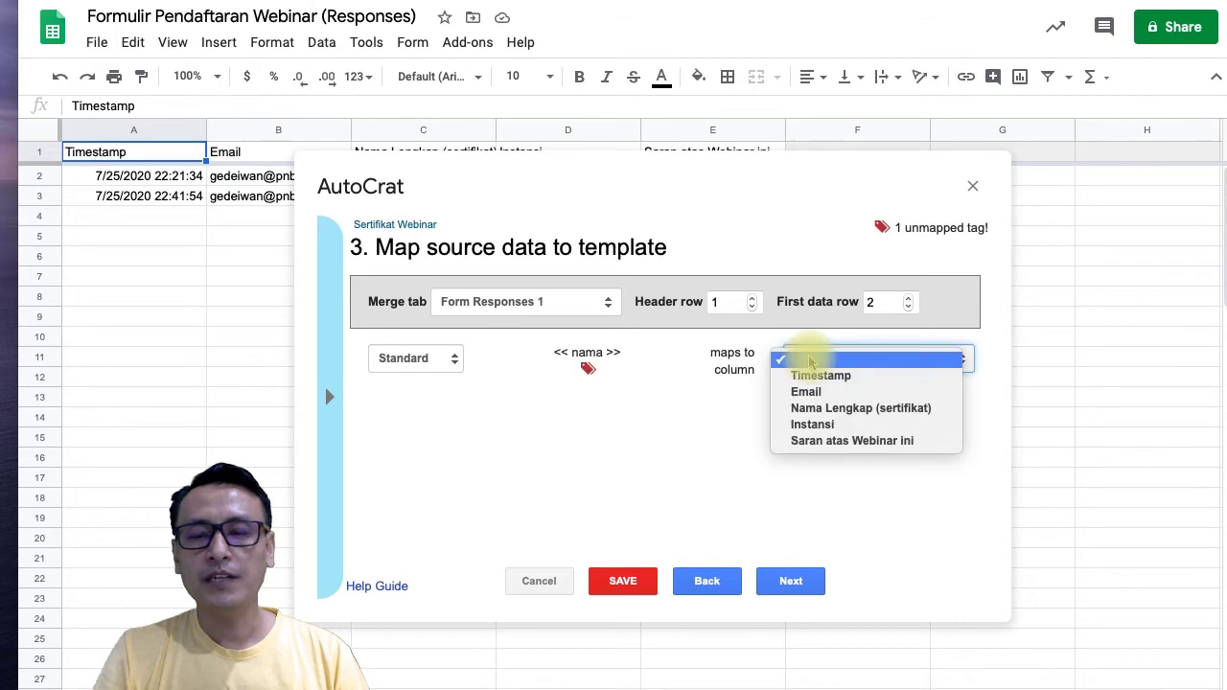
{"action": "left_click", "coordinate": [851, 413]}
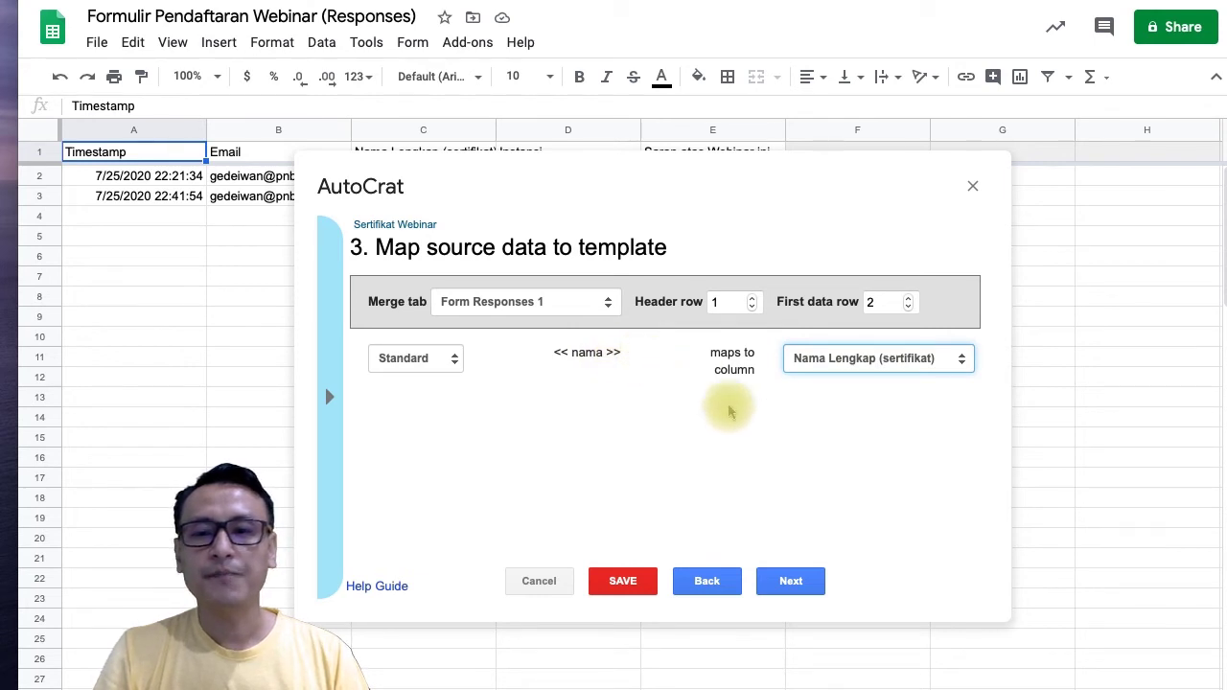
{"action": "left_click", "coordinate": [791, 581]}
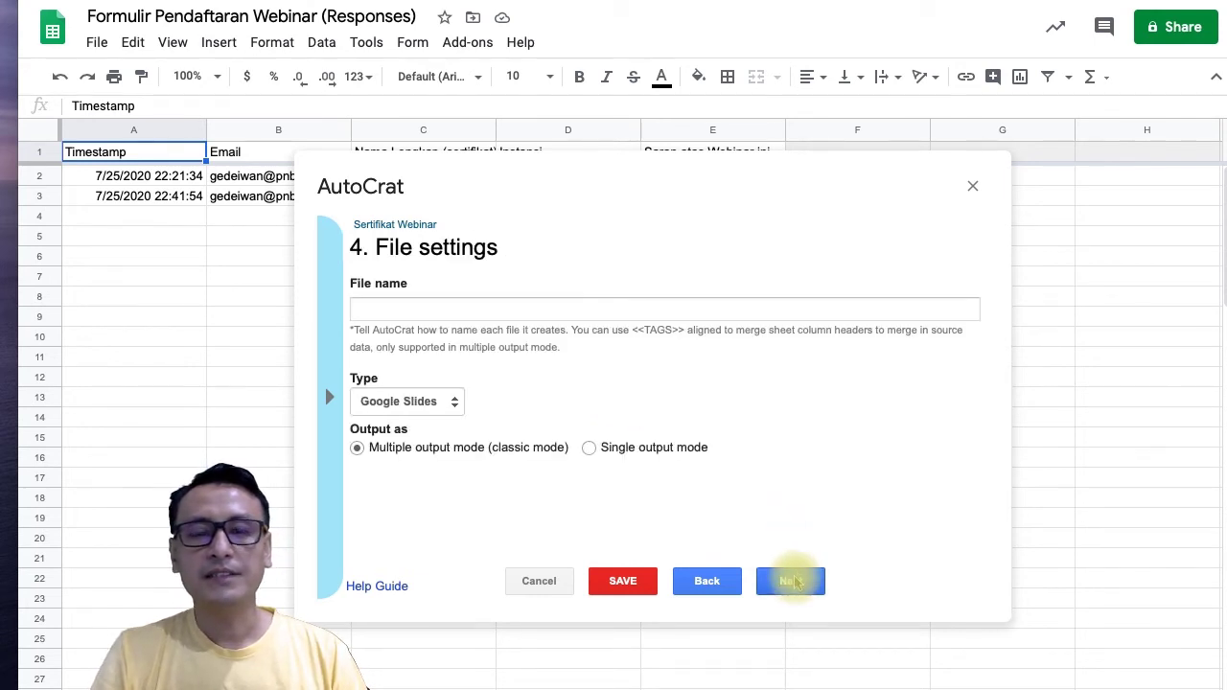
Name merged files 'Sertifikat WEBINAR <<Nama Lengkap (sertifikat)>>' and set the output type to PDF.
{"action": "left_click", "coordinate": [409, 311]}
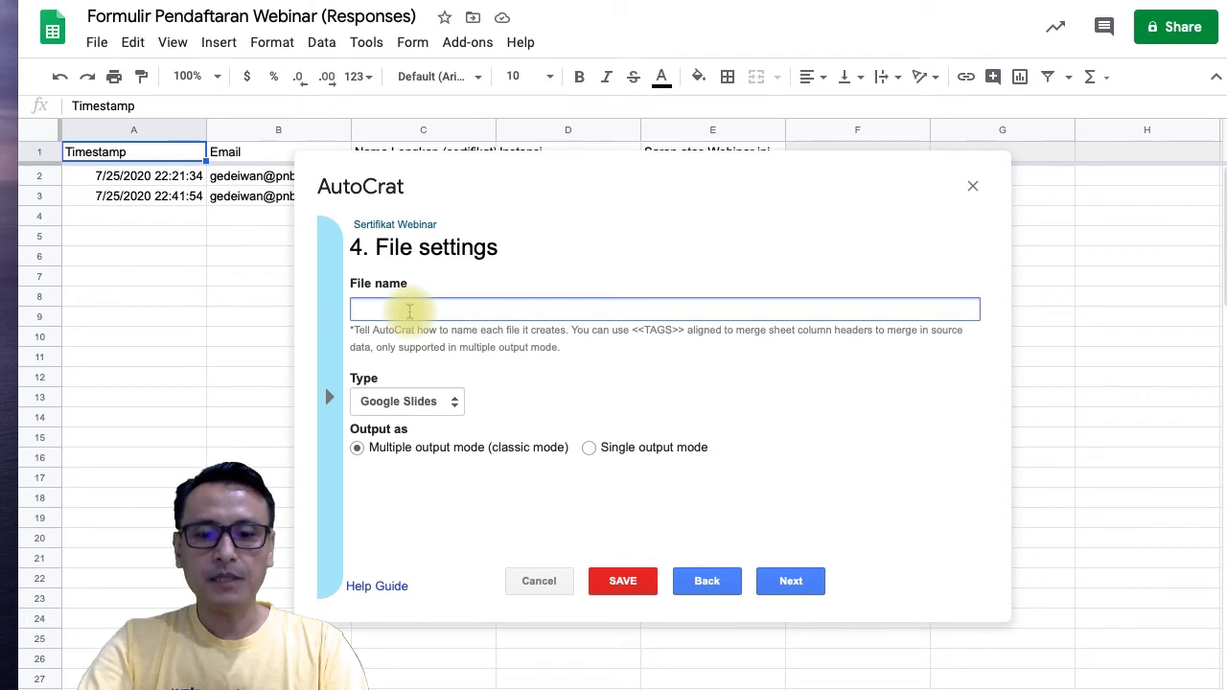
{"action": "type", "text": "S"}
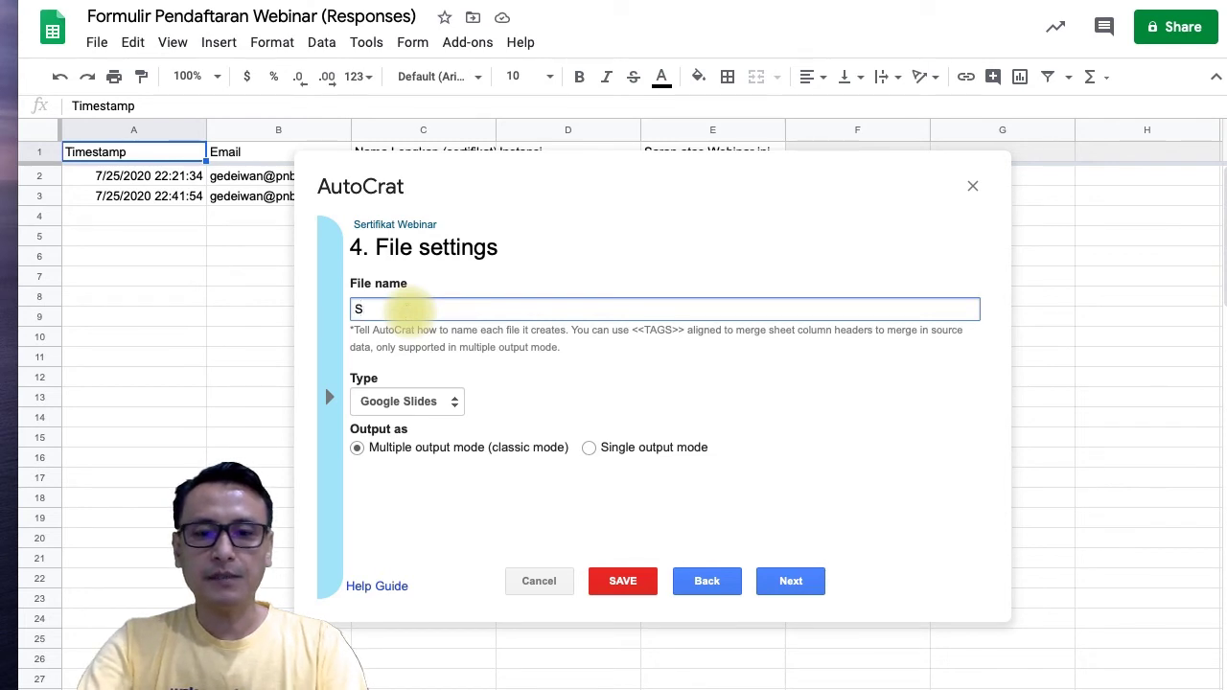
{"action": "type", "text": "ertif"}
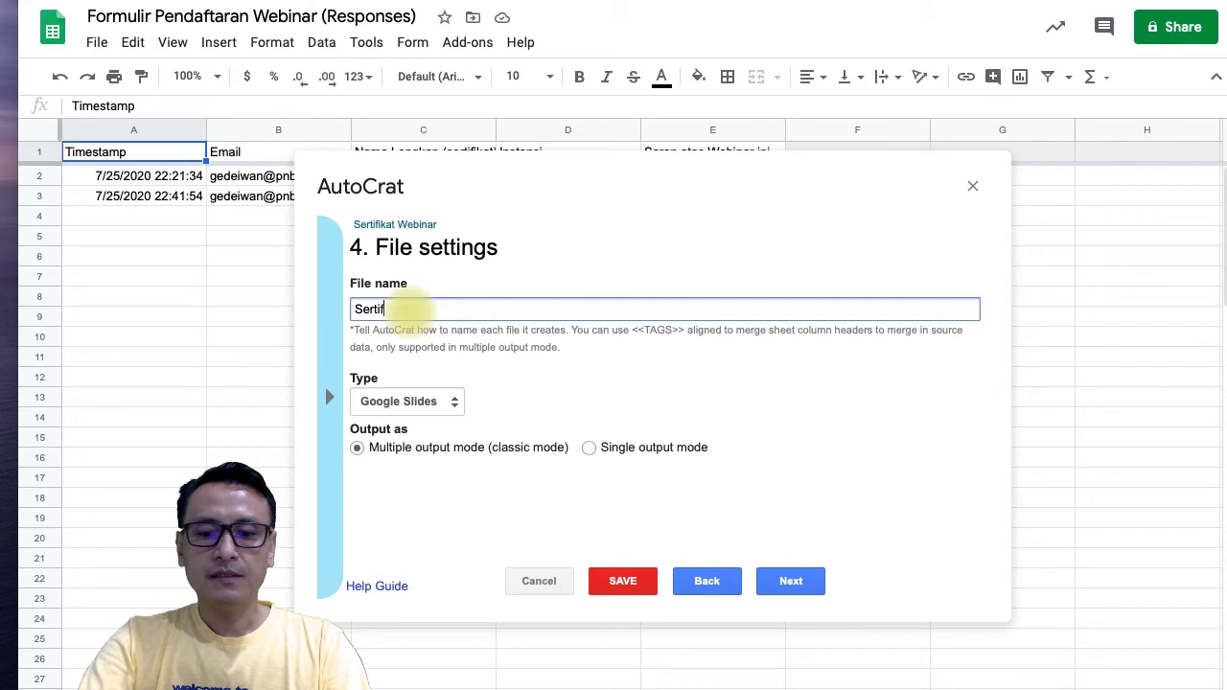
{"action": "type", "text": "ikat WEBINAR"}
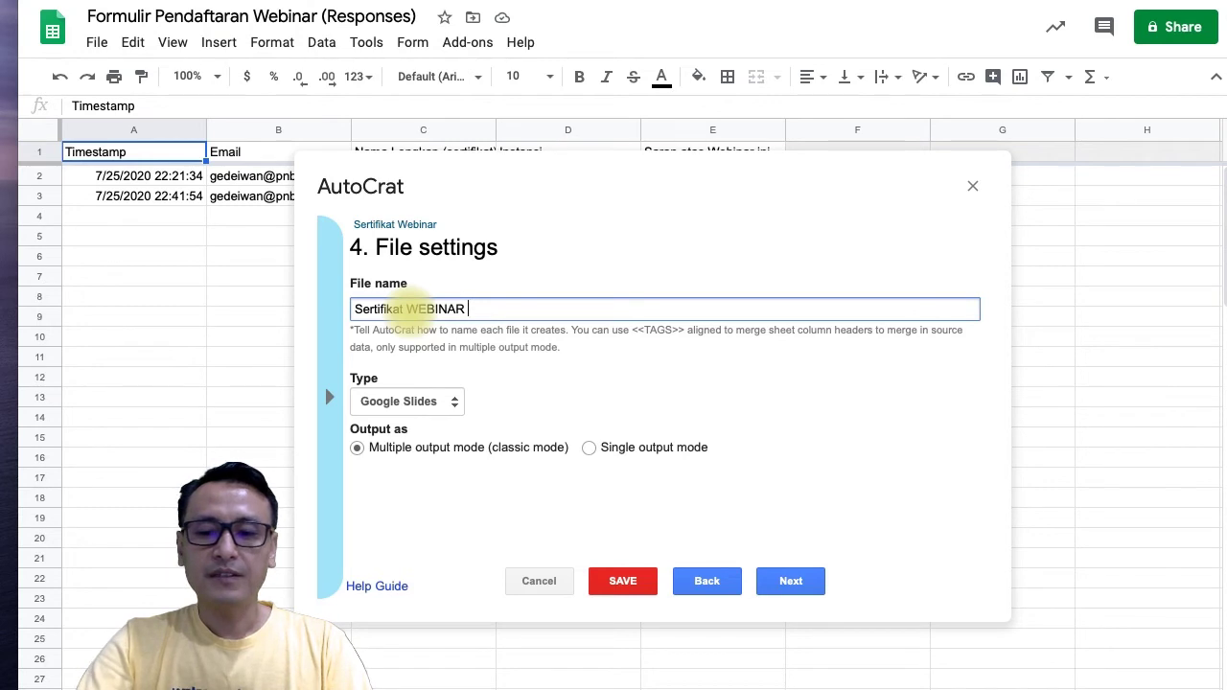
{"action": "type", "text": "<<"}
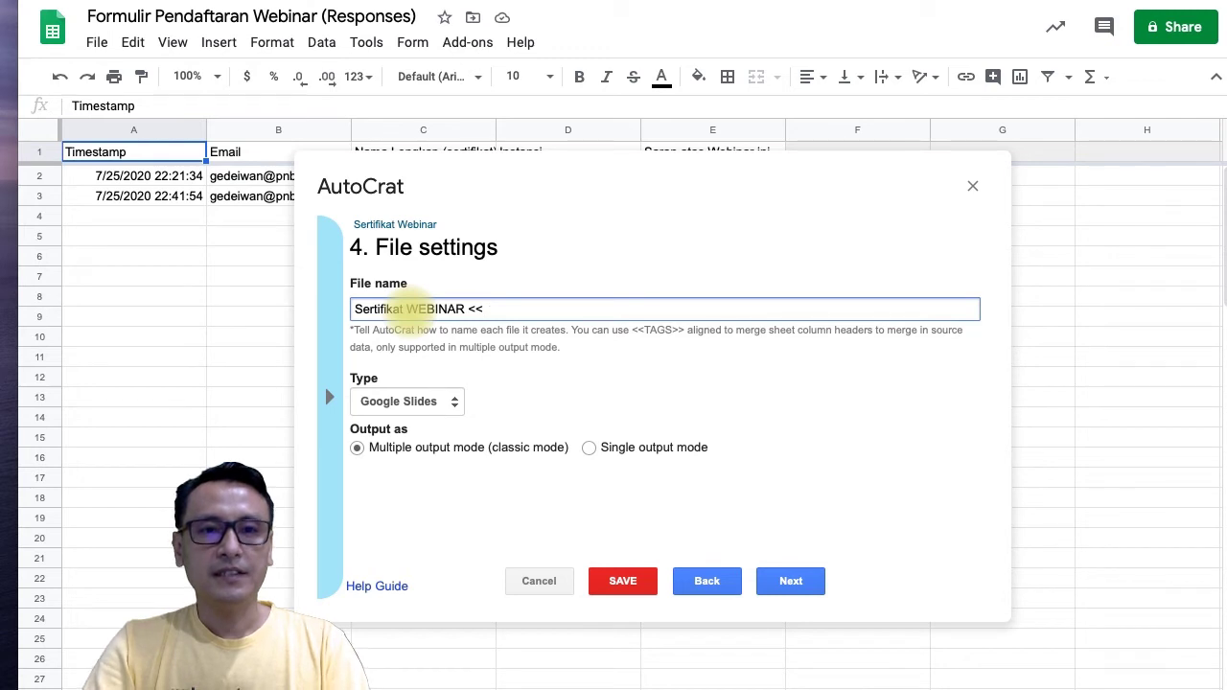
{"action": "type", "text": "Nama Lengkap"}
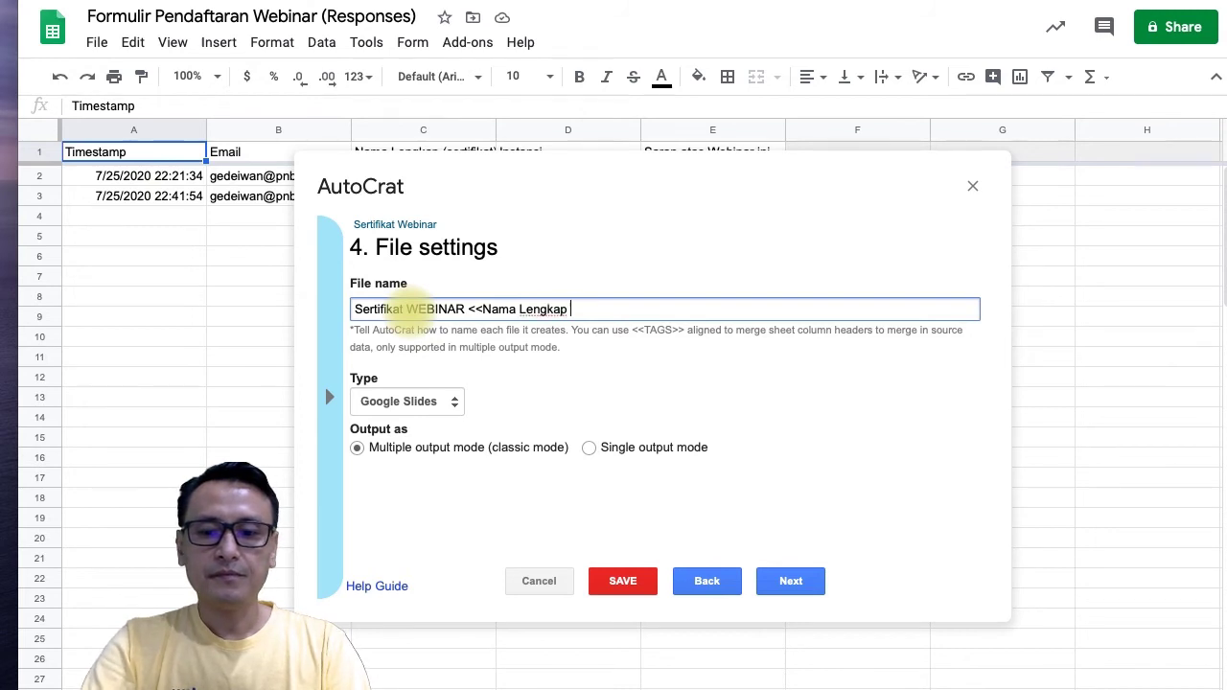
{"action": "type", "text": "(sertifikat"}
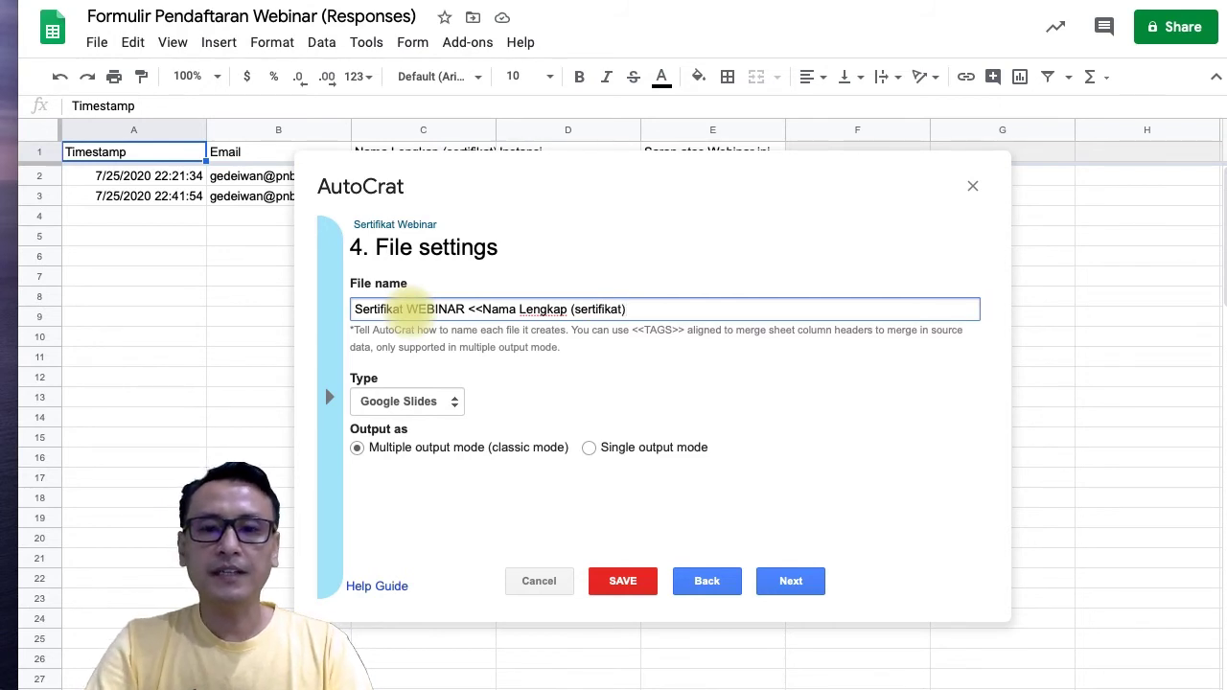
{"action": "type", "text": ")>>"}
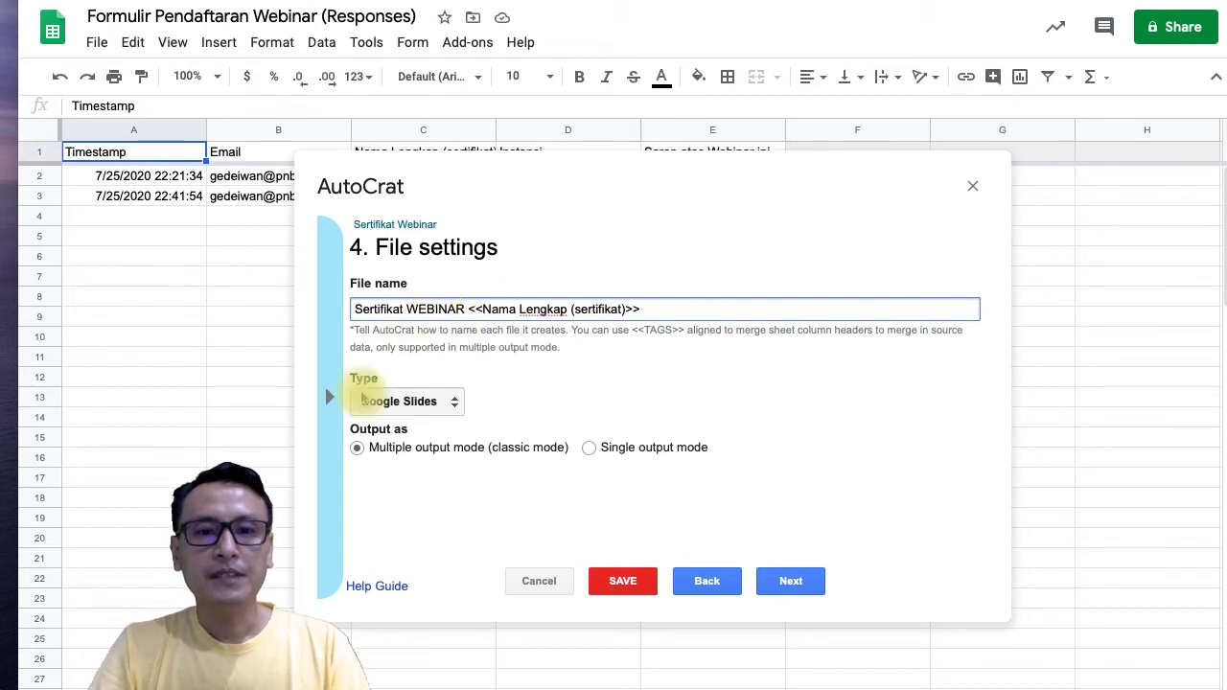
{"action": "left_click", "coordinate": [417, 401]}
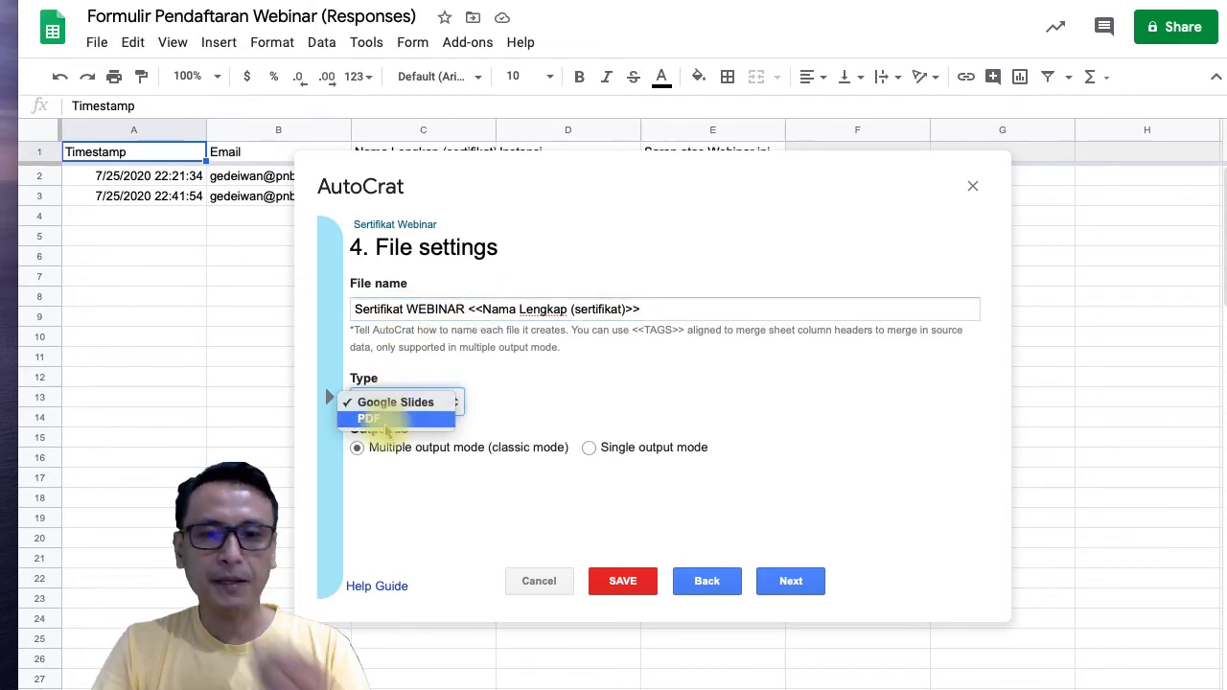
{"action": "left_click", "coordinate": [386, 422]}
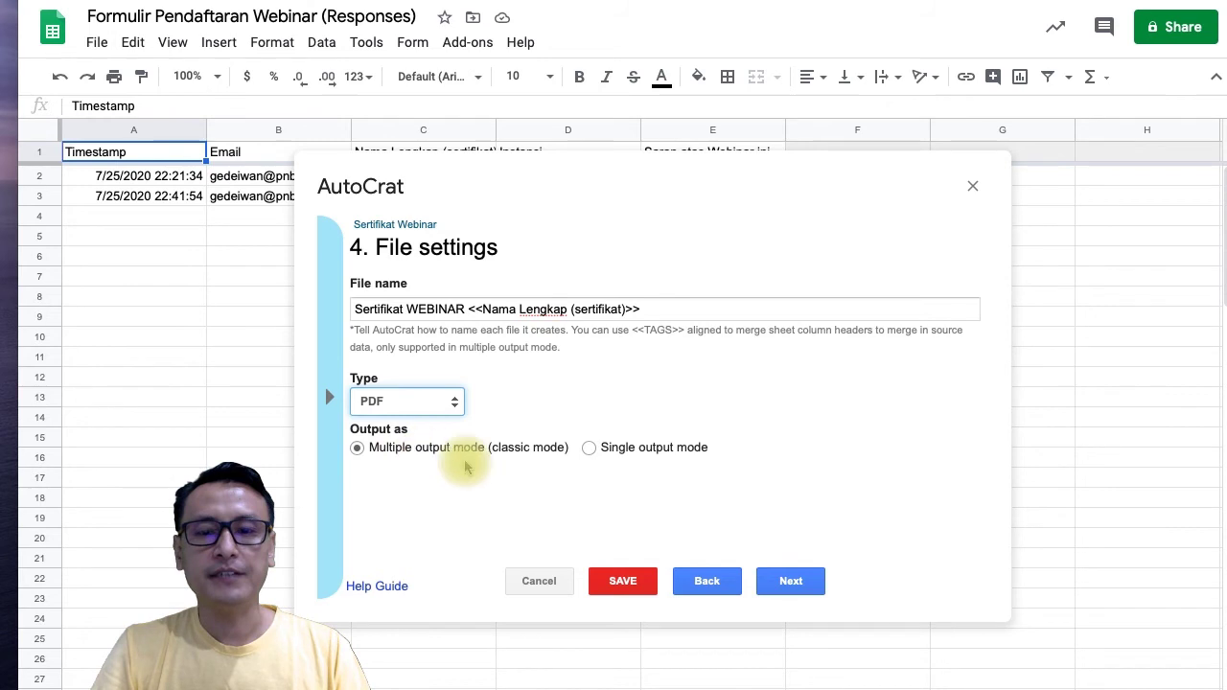
Keep the E-SERTIFIKAT destination folder and skip the dynamic folder and merge condition steps.
{"action": "left_click", "coordinate": [820, 589]}
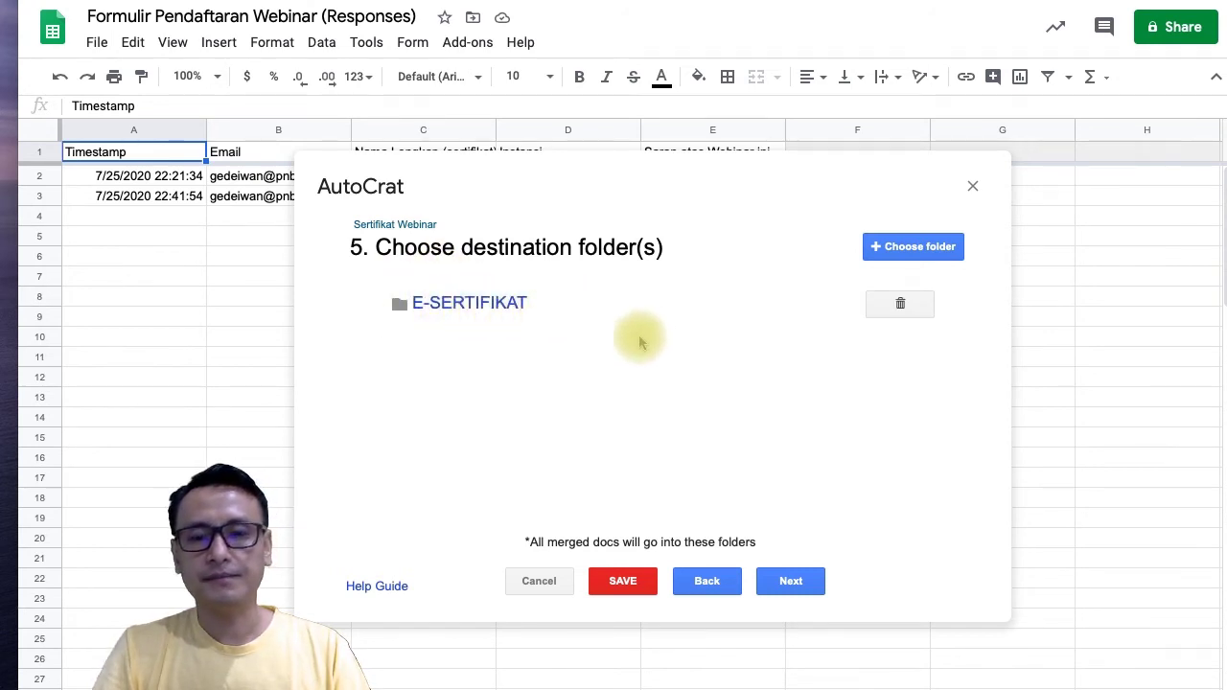
{"action": "left_click", "coordinate": [800, 587]}
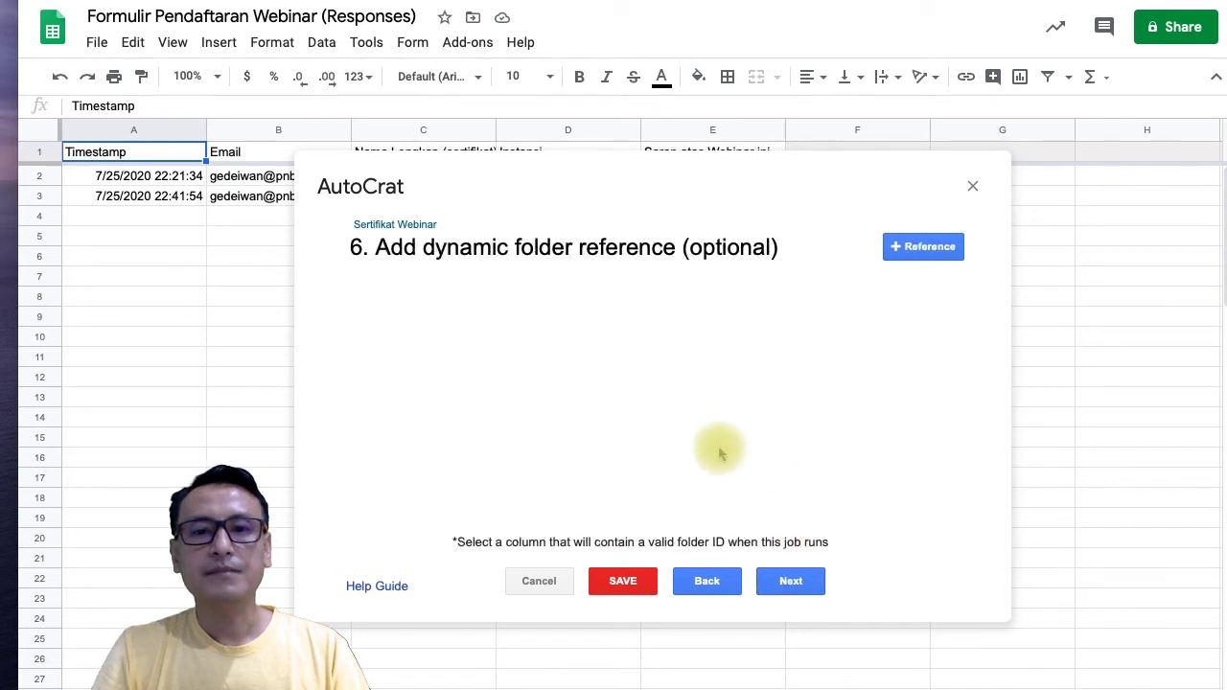
{"action": "left_click", "coordinate": [781, 581]}
{"action": "left_click", "coordinate": [778, 581]}
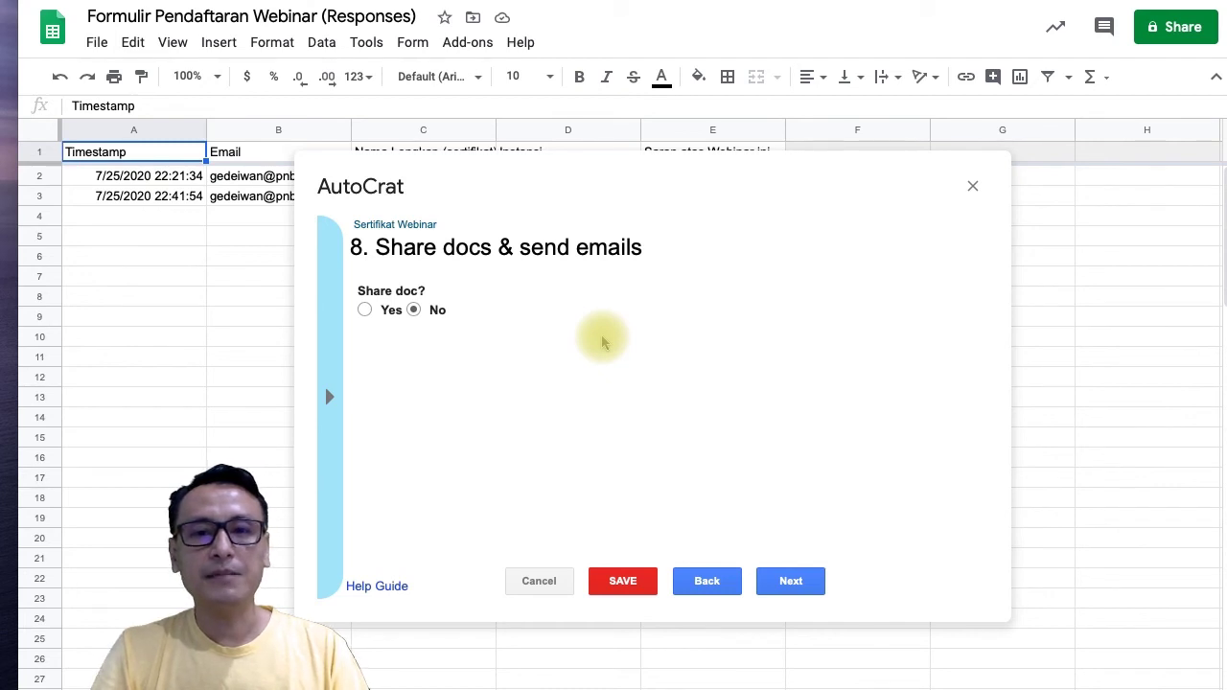
Turn on sharing of the merged certificates and send them to the <<Email>> recipient.
{"action": "left_click", "coordinate": [365, 310]}
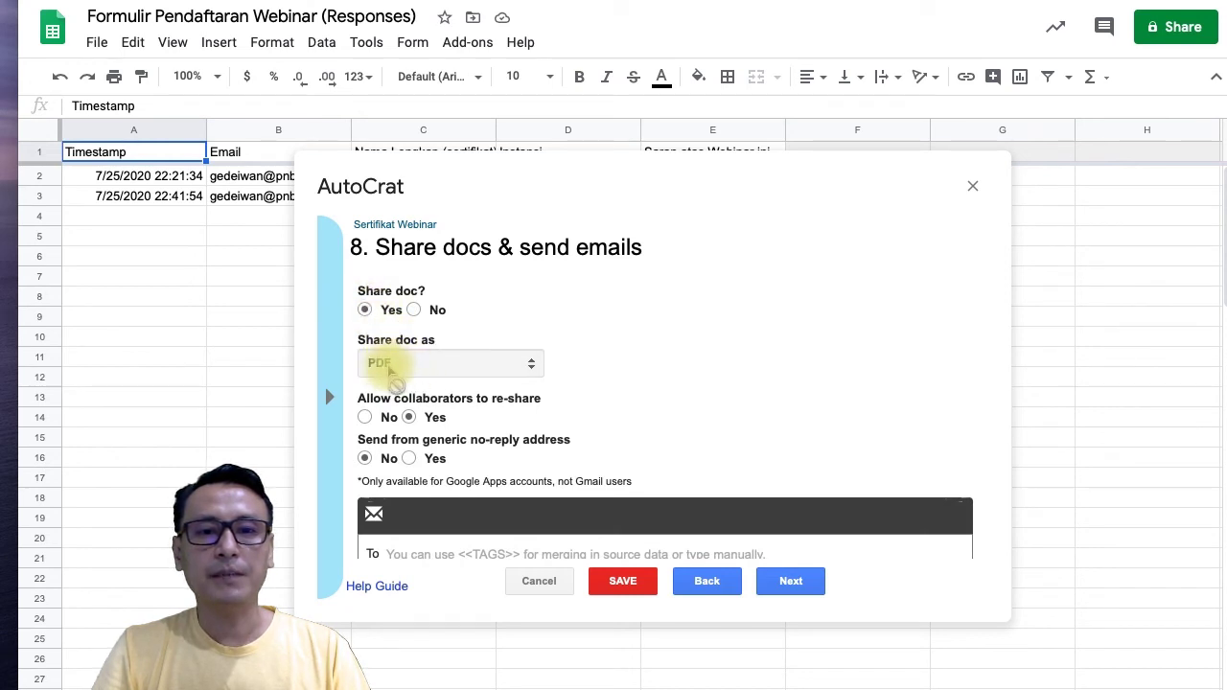
{"action": "scroll", "coordinate": [535, 386], "scroll_direction": "down", "scroll_amount": 5}
{"action": "scroll", "coordinate": [537, 388], "scroll_direction": "down", "scroll_amount": 1}
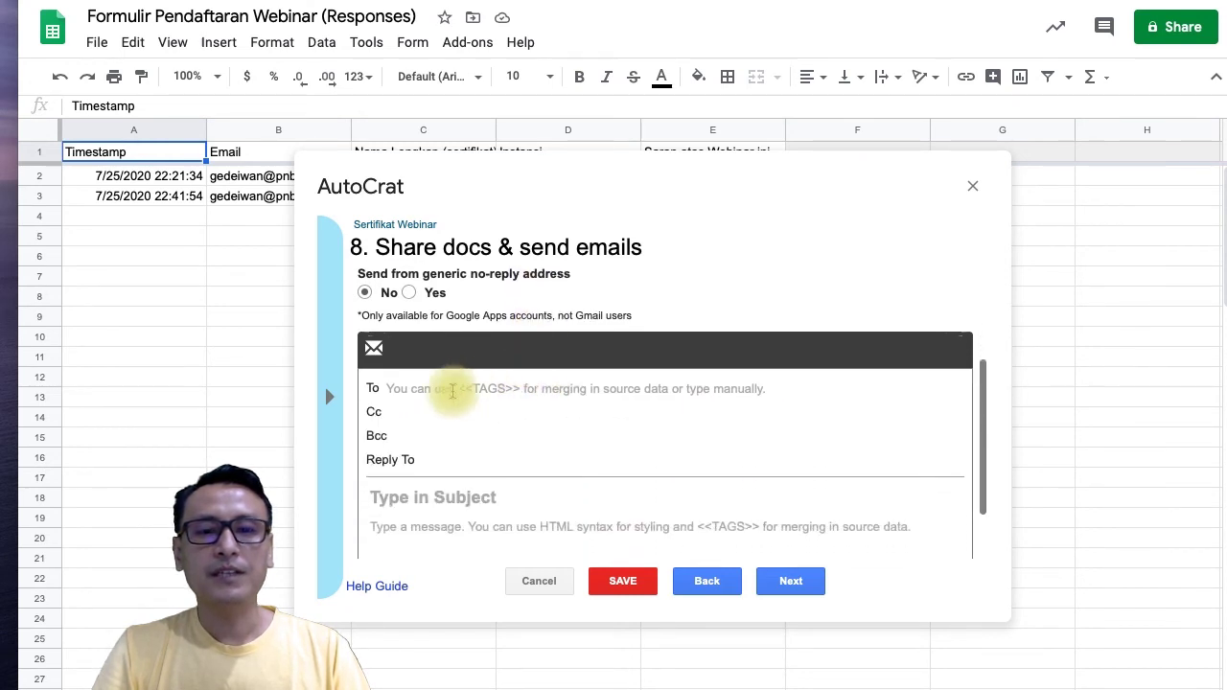
{"action": "left_click", "coordinate": [415, 391]}
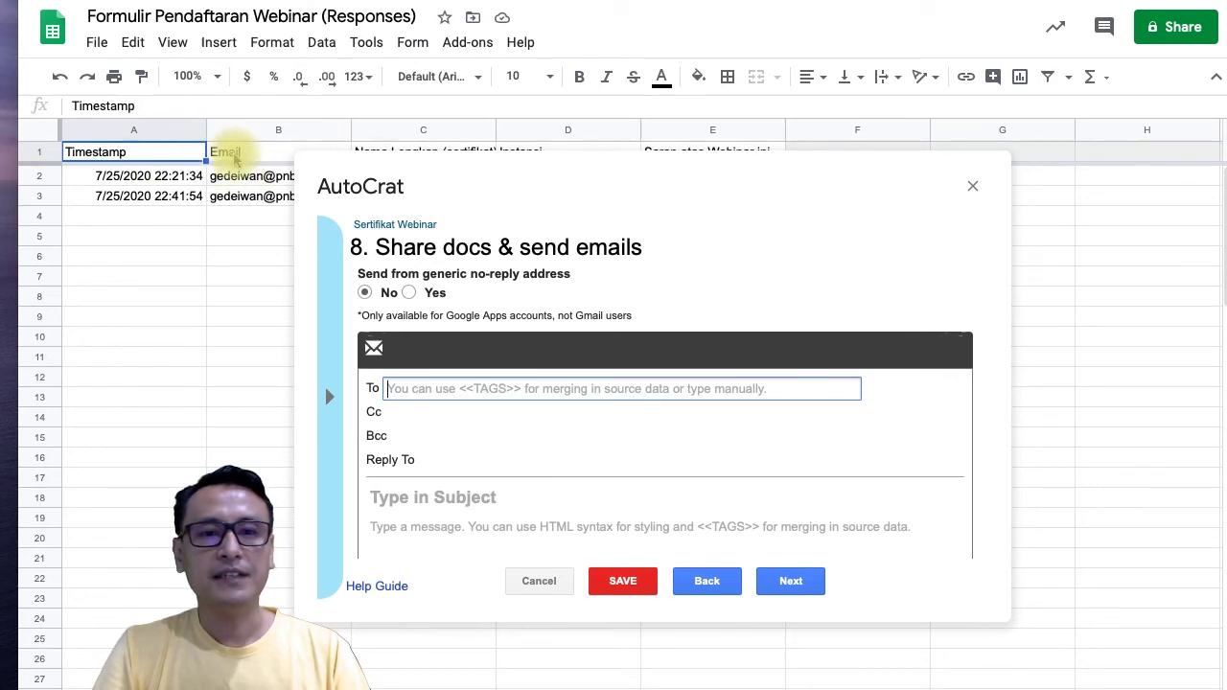
{"action": "left_click", "coordinate": [397, 388]}
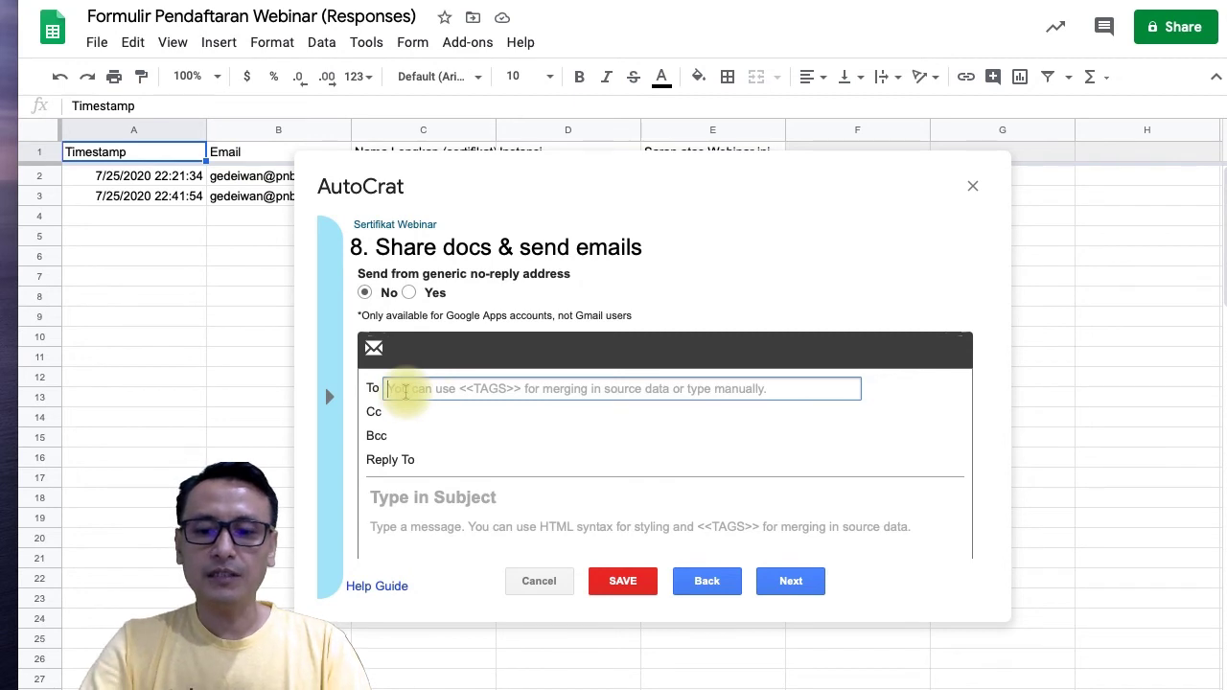
{"action": "type", "text": "<<Ema"}
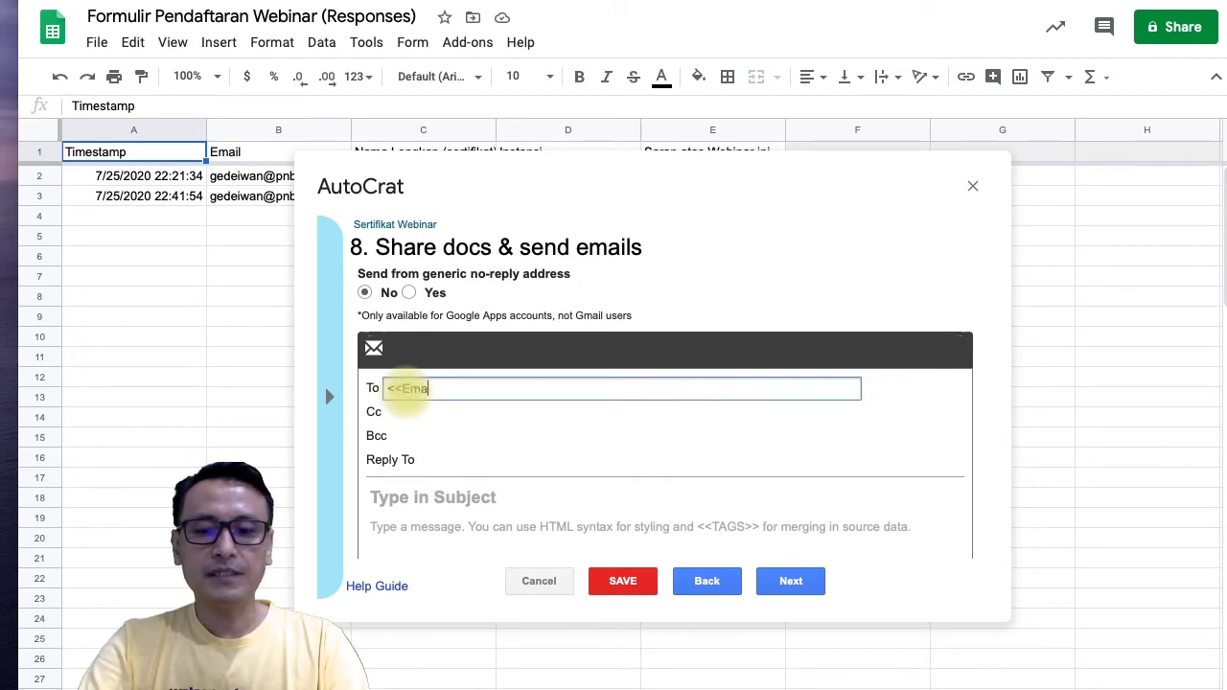
{"action": "type", "text": "il>>"}
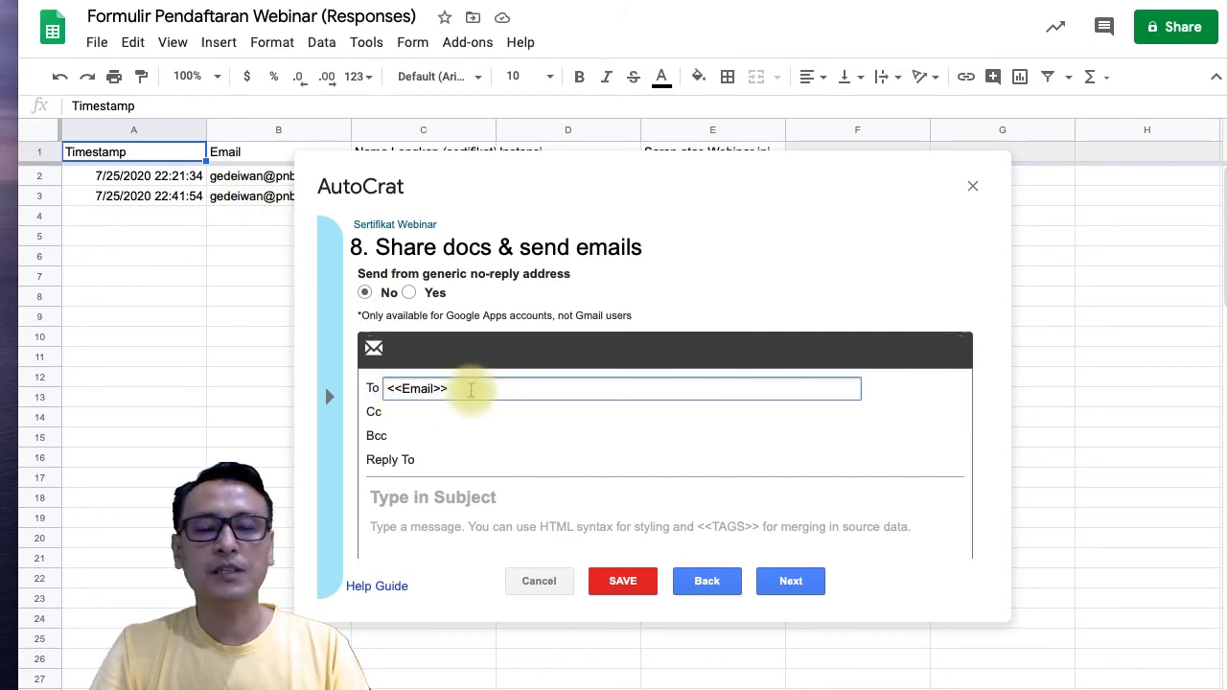
Set the email subject to 'E-Sertifikat Webinar', correcting the misspelling.
{"action": "left_click", "coordinate": [497, 501]}
{"action": "type", "text": "E"}
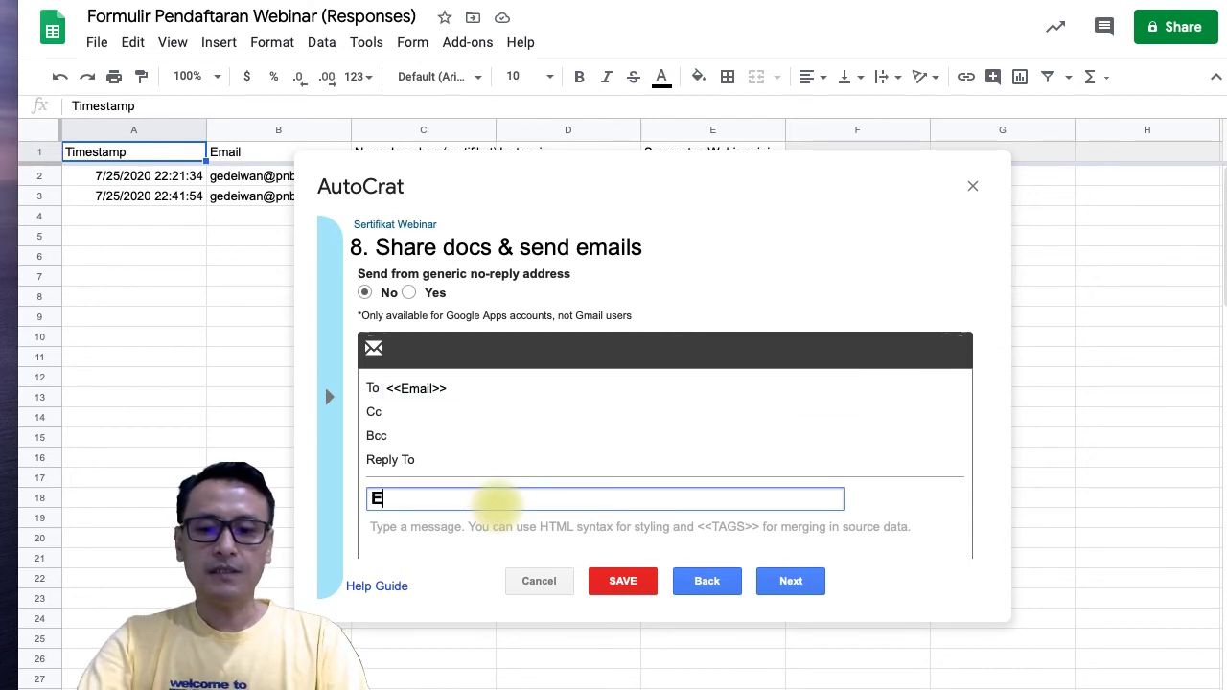
{"action": "type", "text": "-Sertifikat Web"}
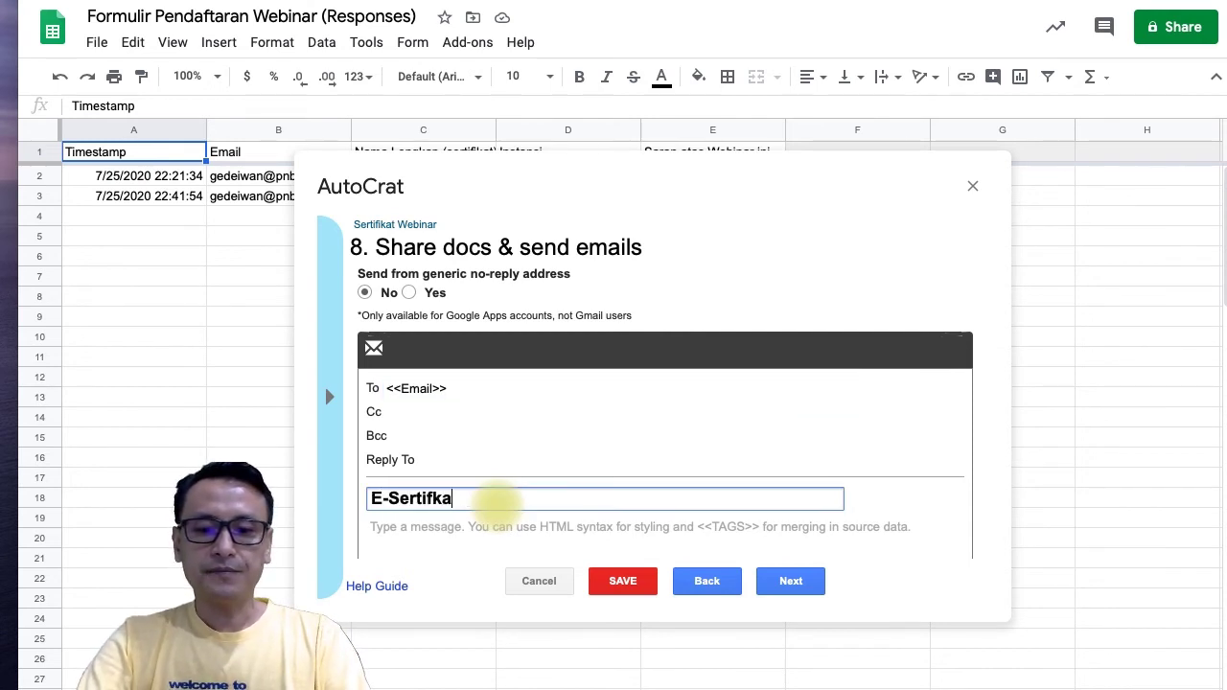
{"action": "type", "text": "inar"}
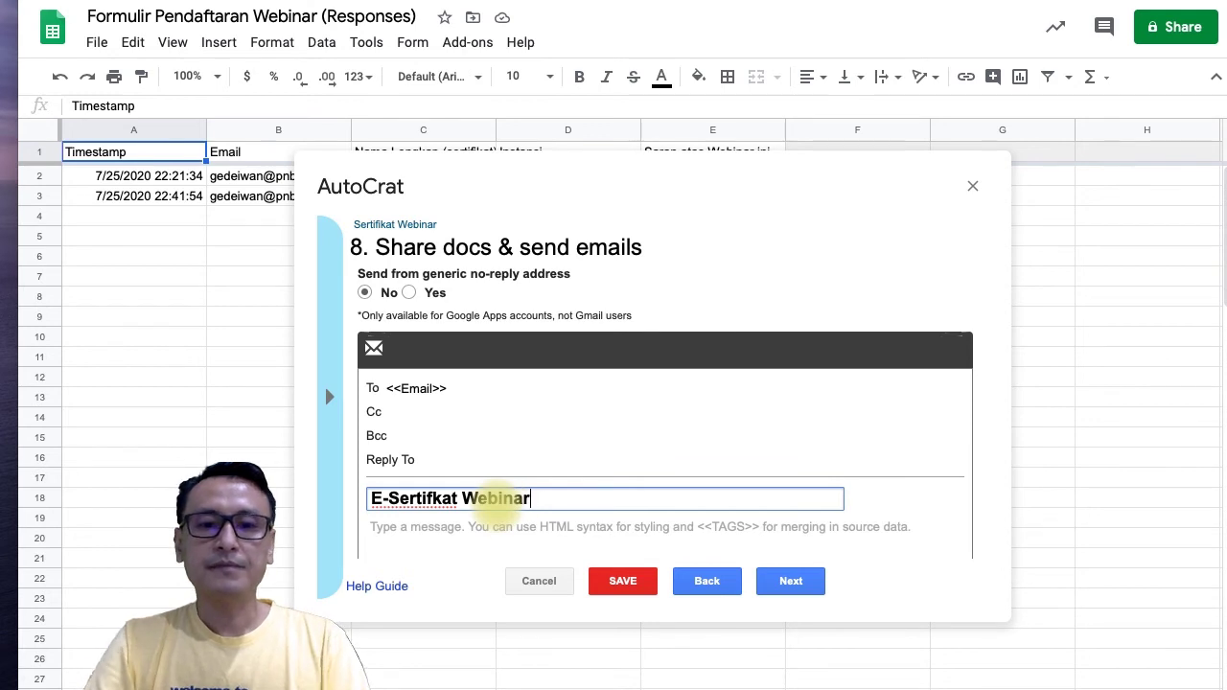
{"action": "left_click", "coordinate": [433, 501]}
{"action": "type", "text": "i"}
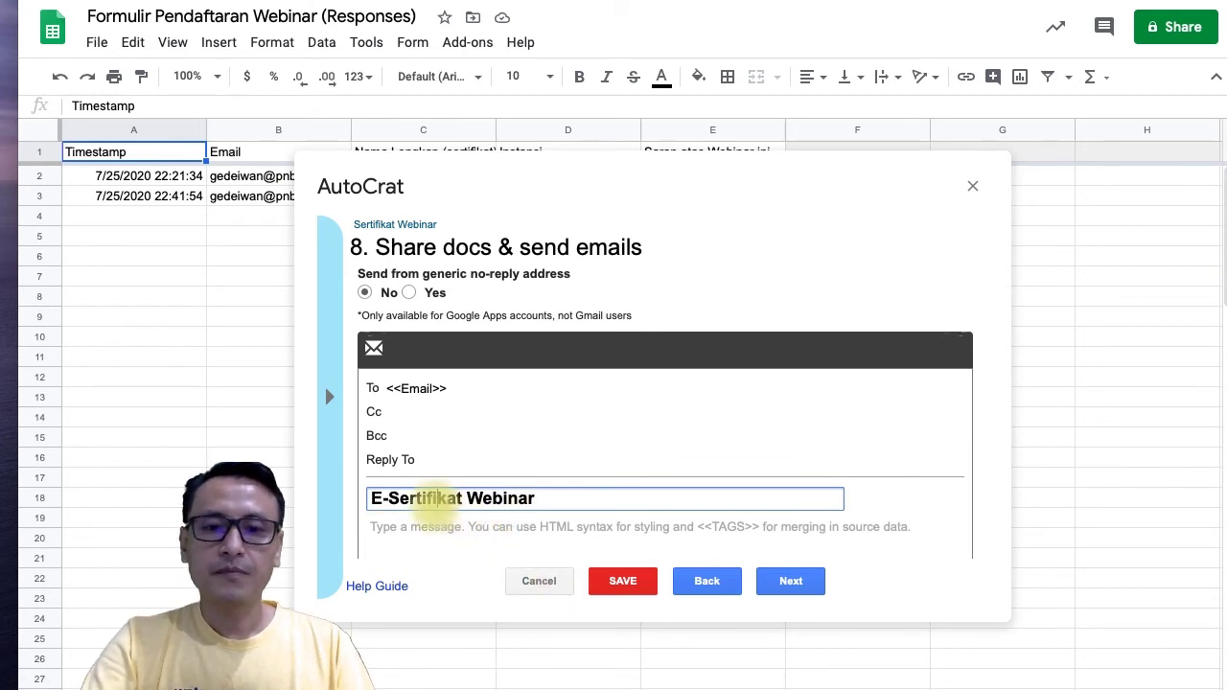
Write the email body 'Berikut adalah sertifikat webinar dar…' and move on to job triggers.
{"action": "scroll", "coordinate": [431, 500], "scroll_direction": "down", "scroll_amount": 2}
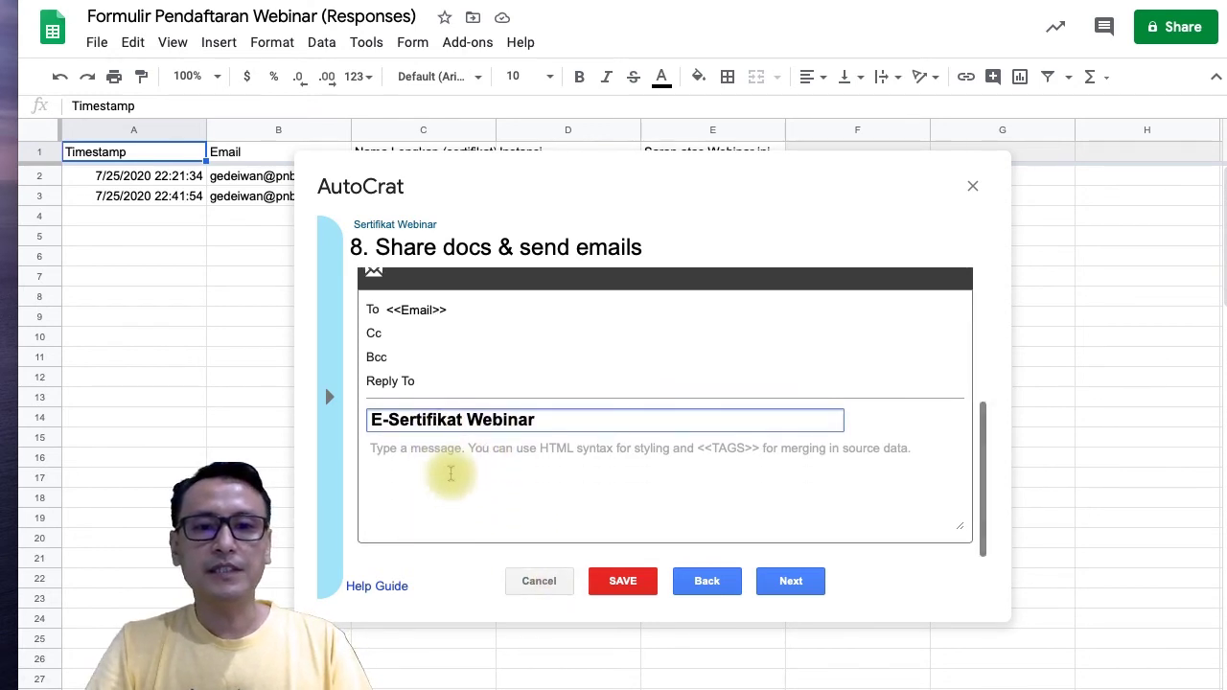
{"action": "left_click", "coordinate": [450, 465]}
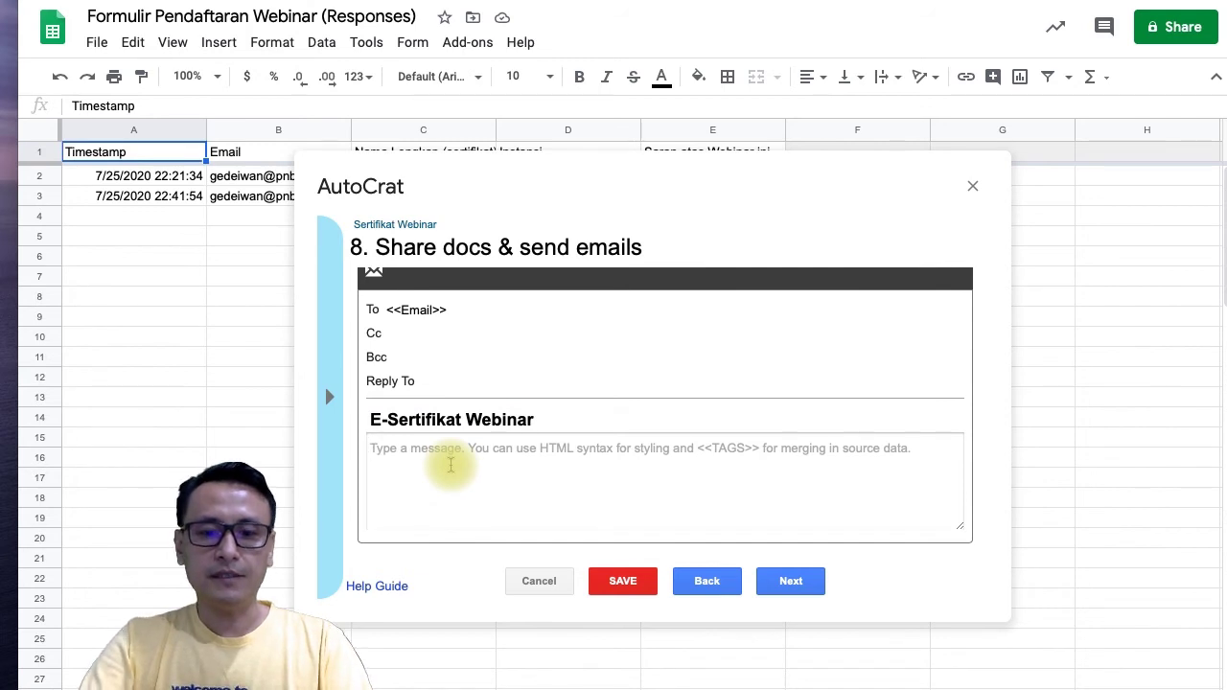
{"action": "type", "text": "Beriku"}
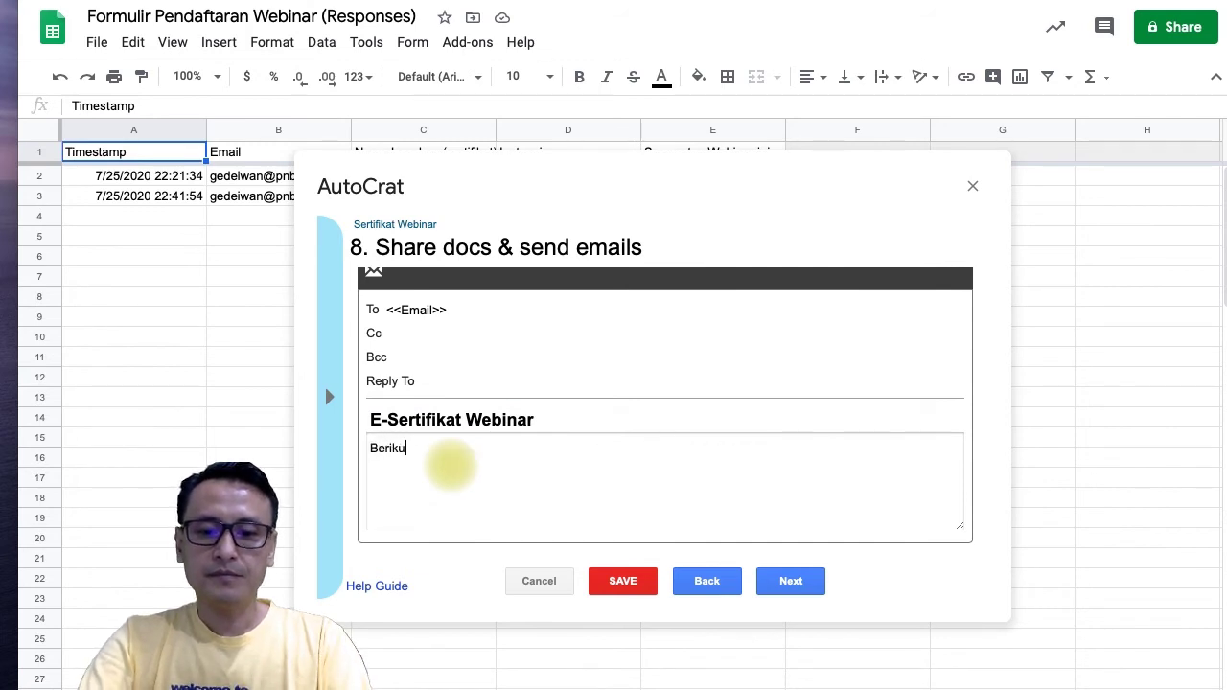
{"action": "type", "text": "t ada"}
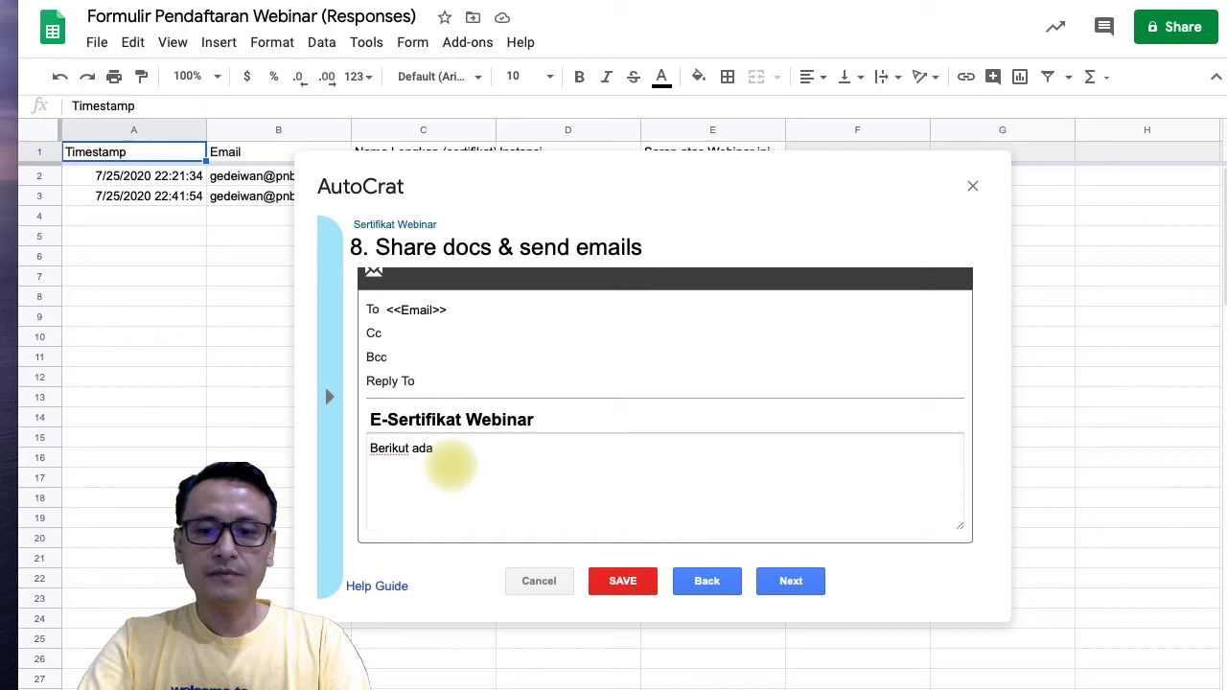
{"action": "type", "text": "lah serti"}
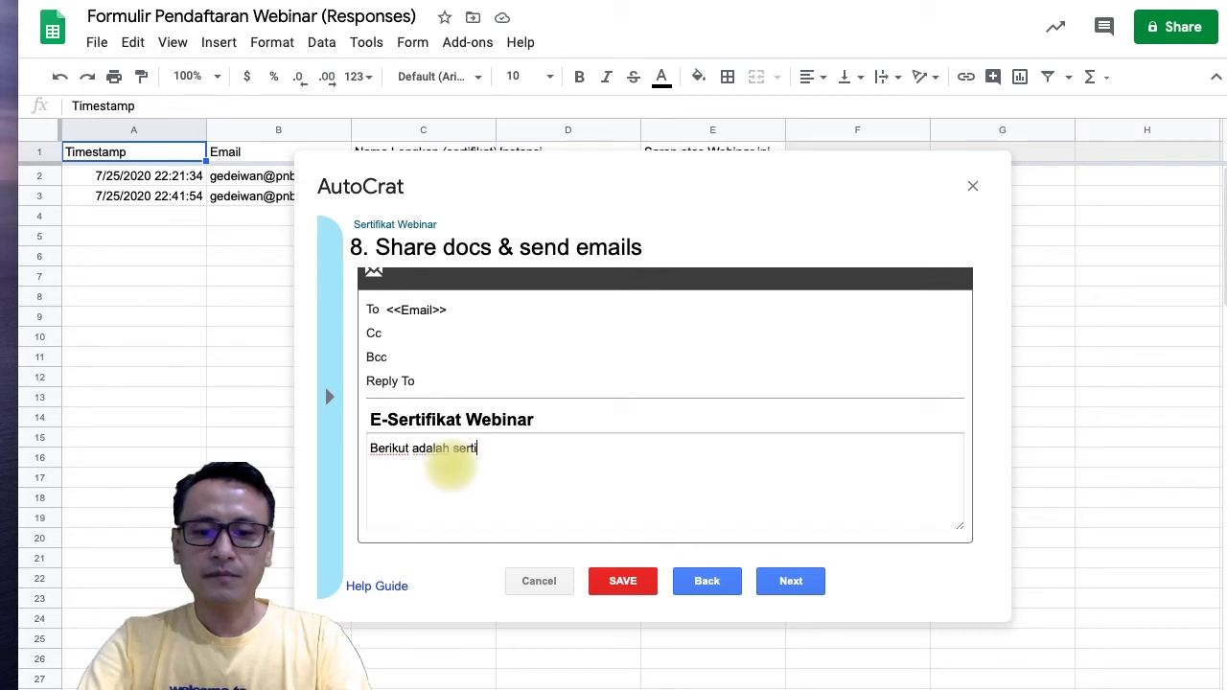
{"action": "type", "text": "fikat webinar dari kami..."}
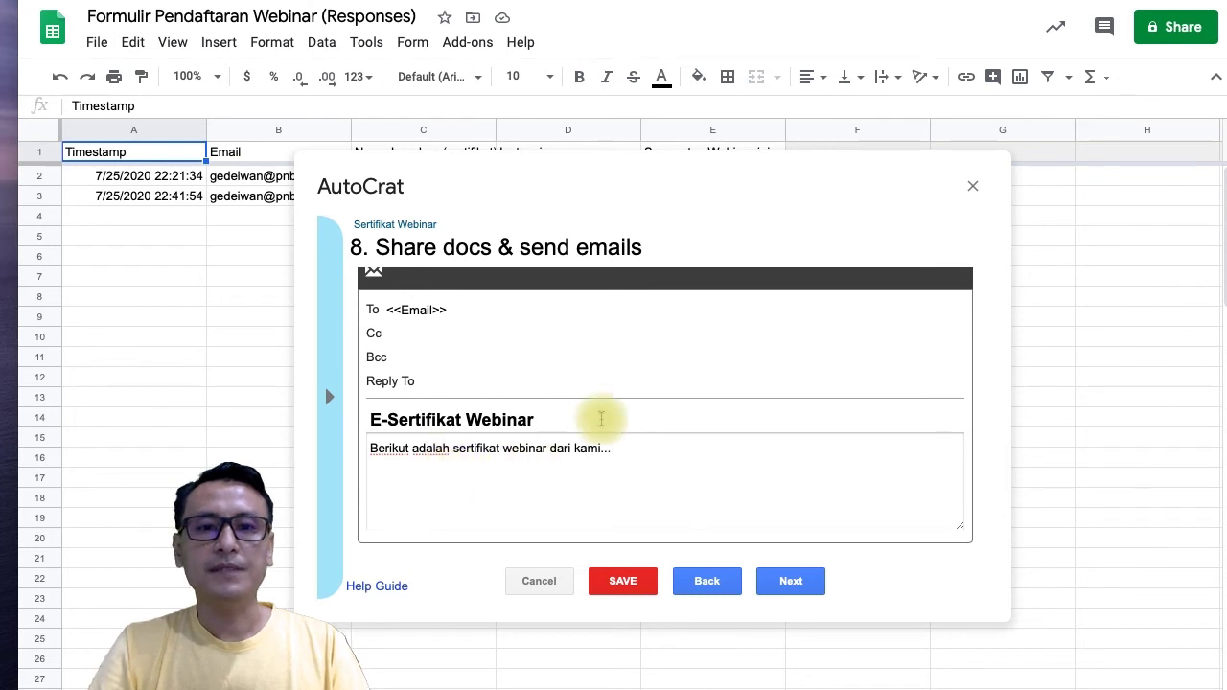
{"action": "scroll", "coordinate": [594, 416], "scroll_direction": "up", "scroll_amount": 2}
{"action": "scroll", "coordinate": [601, 419], "scroll_direction": "down", "scroll_amount": 2}
{"action": "scroll", "coordinate": [601, 418], "scroll_direction": "up", "scroll_amount": 2}
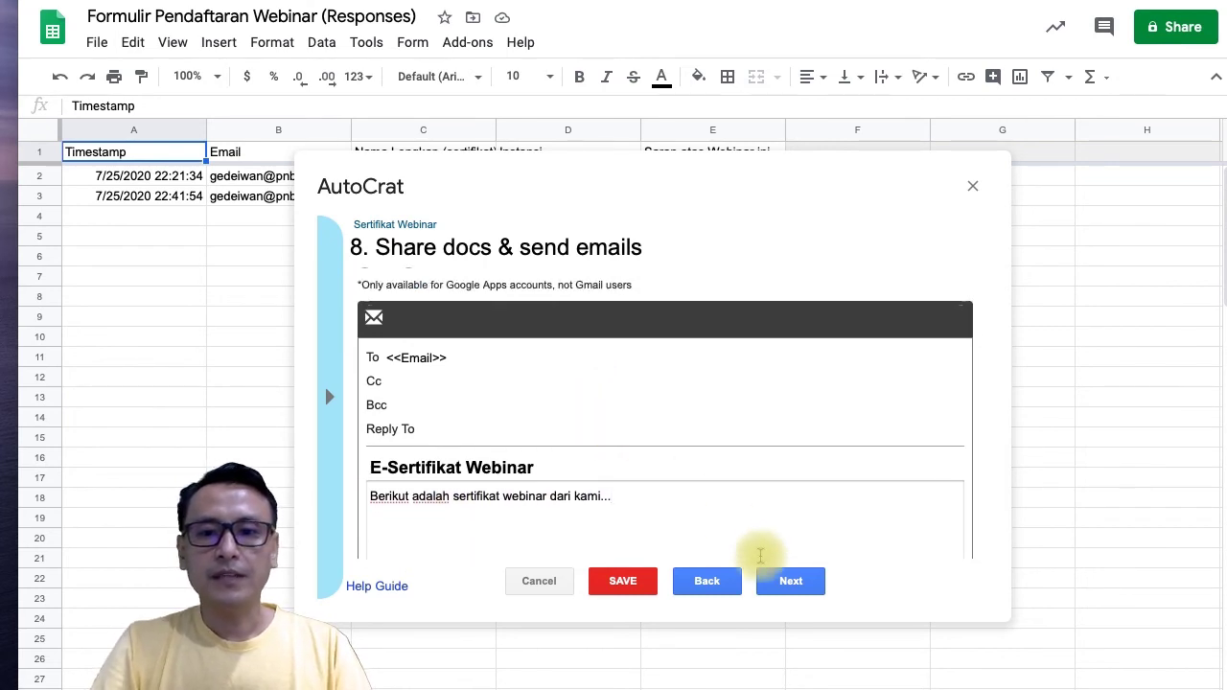
{"action": "left_click", "coordinate": [790, 582]}
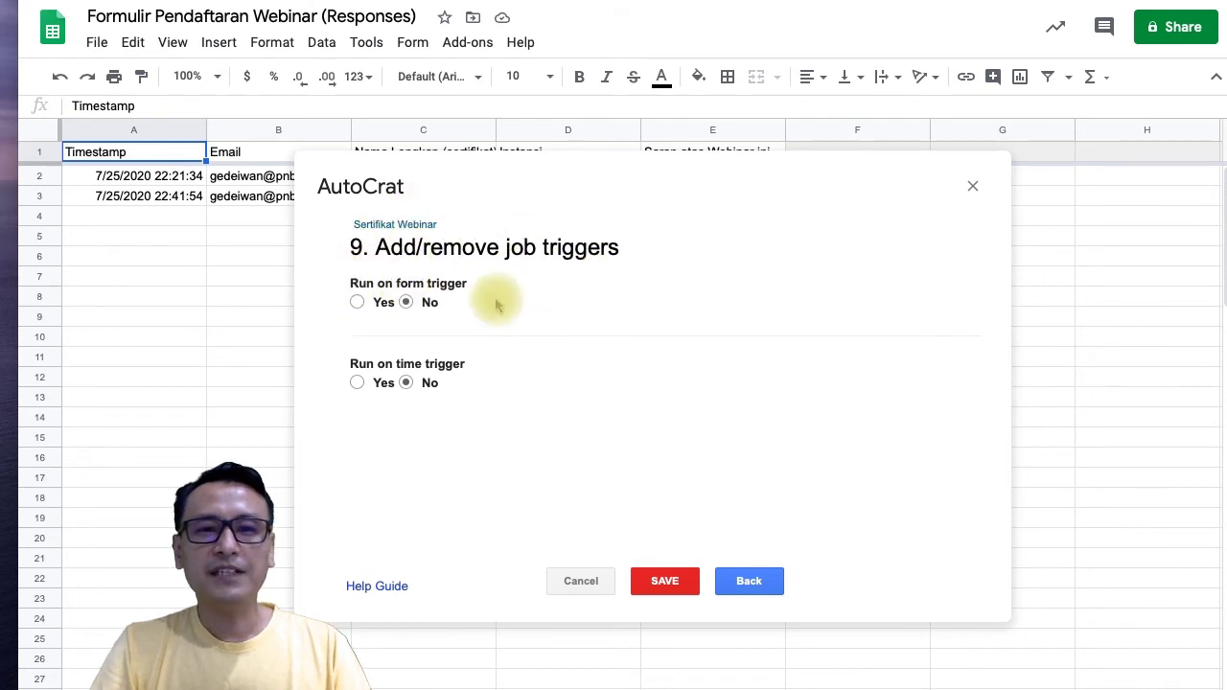
Set 'Run on form trigger' to Yes and save the Sertifikat Webinar job.
{"action": "left_click", "coordinate": [357, 302]}
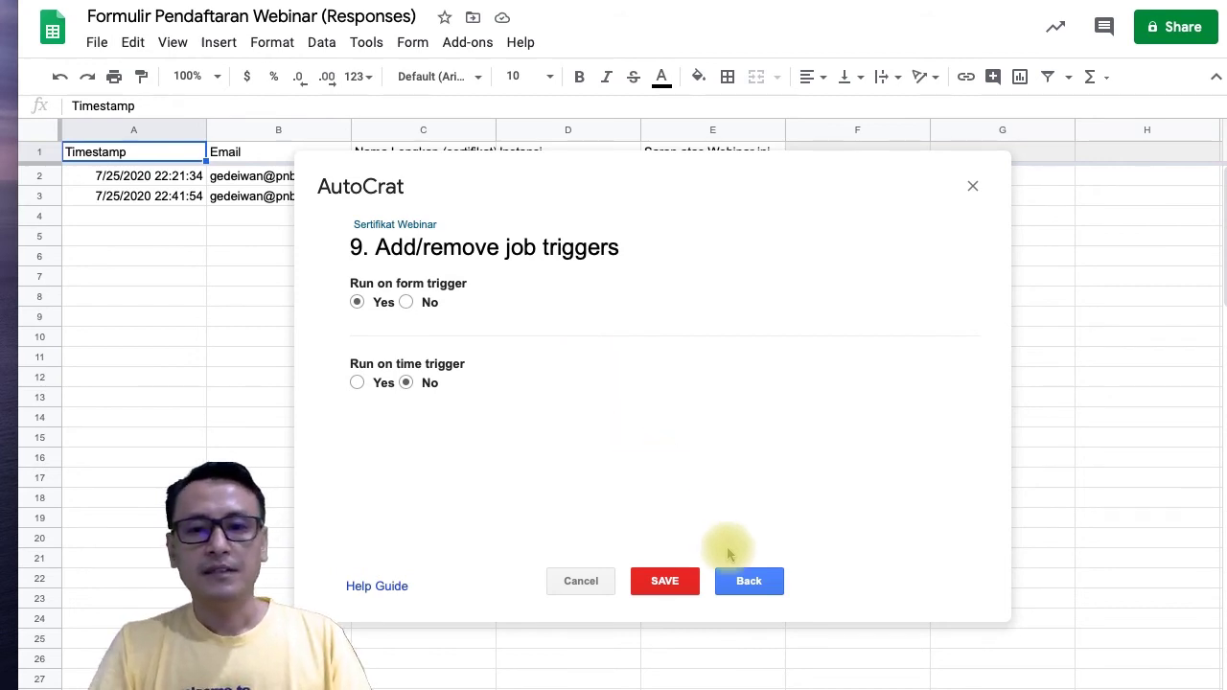
{"action": "left_click", "coordinate": [666, 591]}
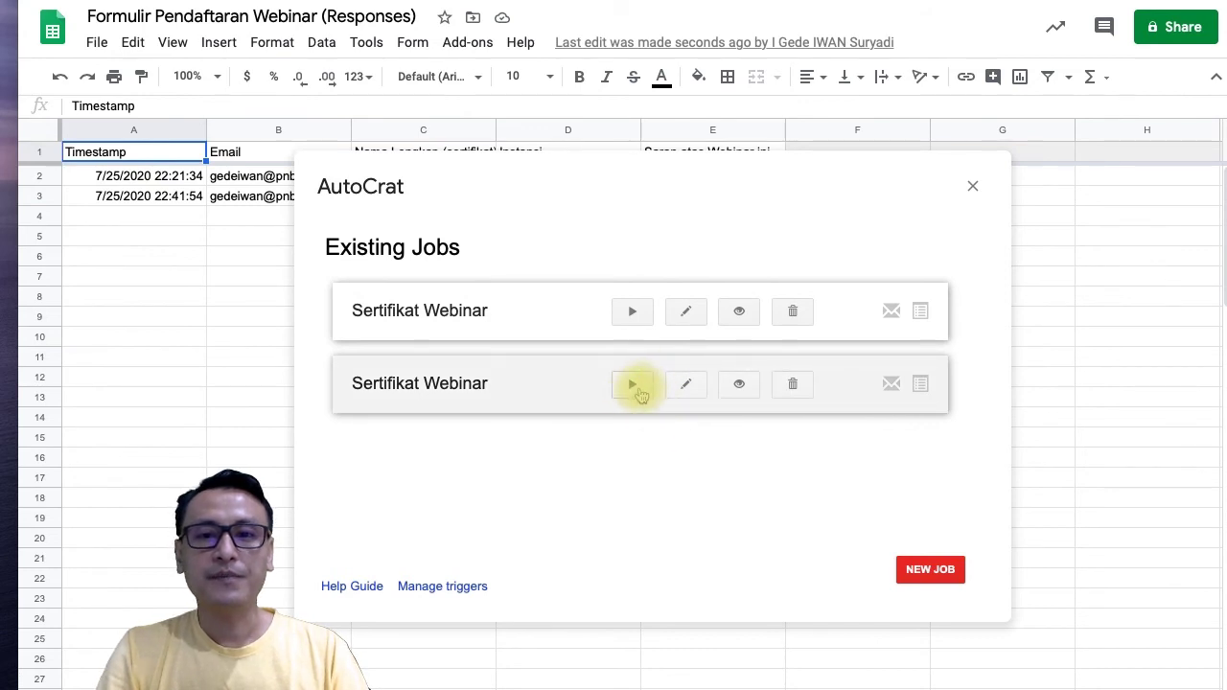
Run the second Sertifikat Webinar job, close AutoCrat, and return to the Drive tab.
{"action": "left_click", "coordinate": [635, 385]}
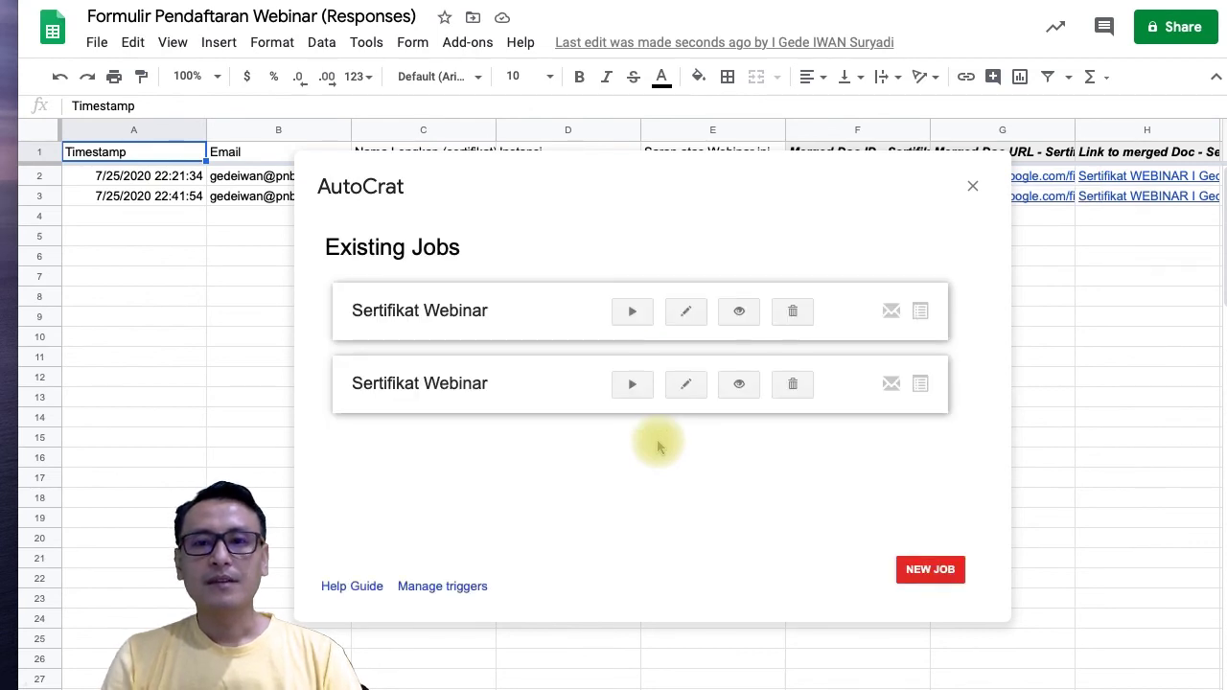
{"action": "left_click", "coordinate": [972, 186]}
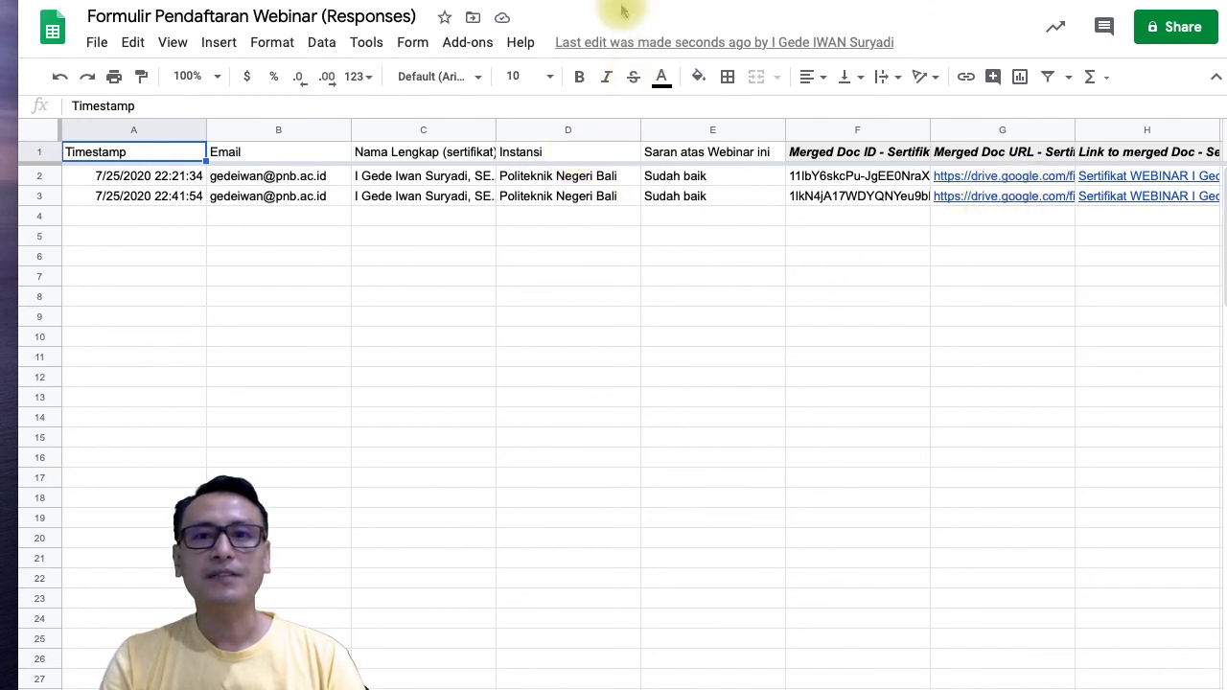
{"action": "left_click", "coordinate": [407, 1]}
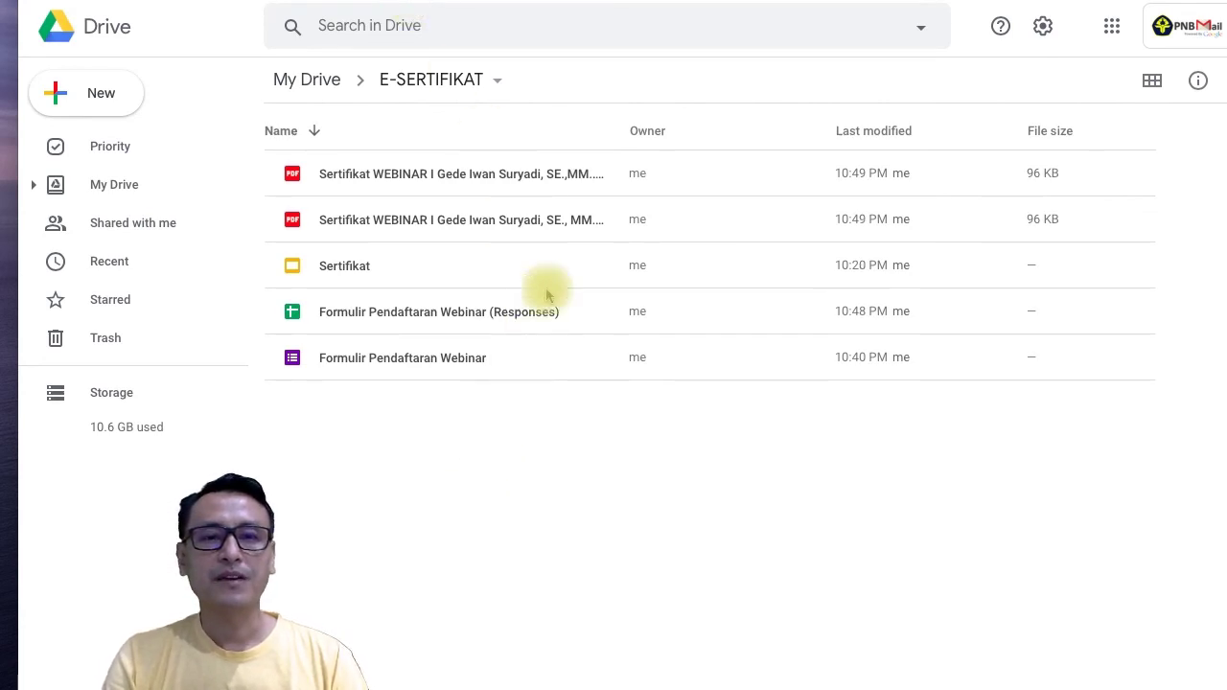
Check and preview the two Sertifikat WEBINAR PDFs, then start gmail.com in a new tab.
{"action": "left_click", "coordinate": [433, 181]}
{"action": "left_click", "coordinate": [432, 221]}
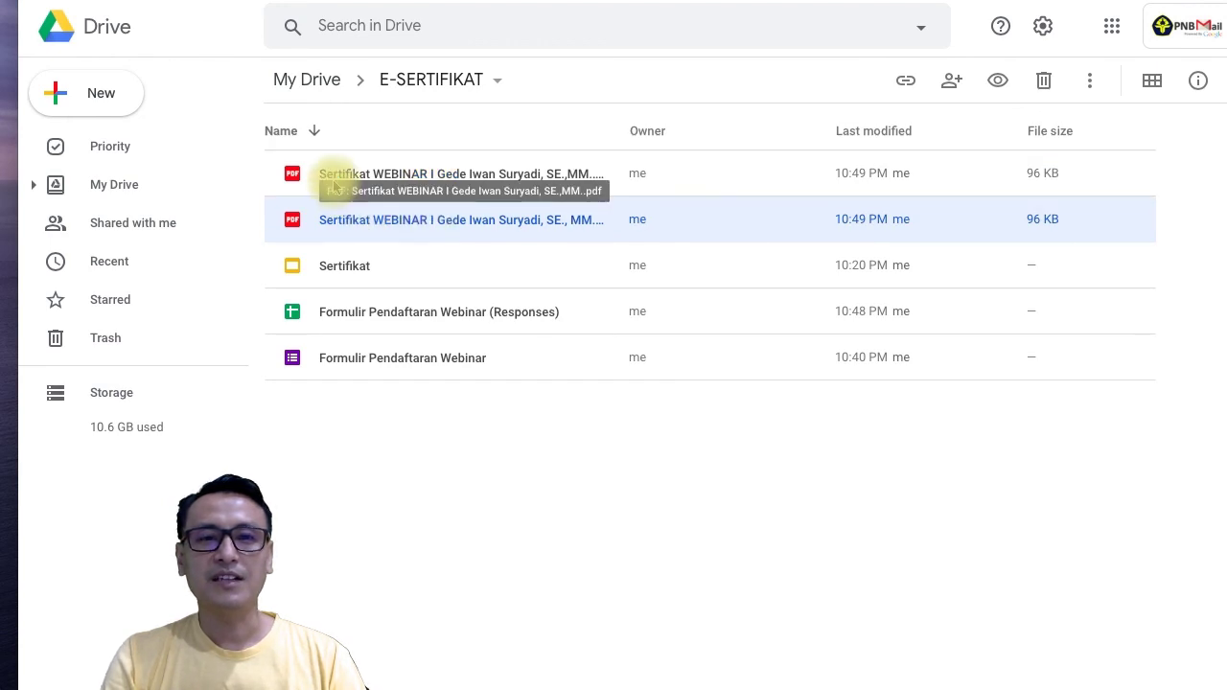
{"action": "double_click", "coordinate": [505, 178]}
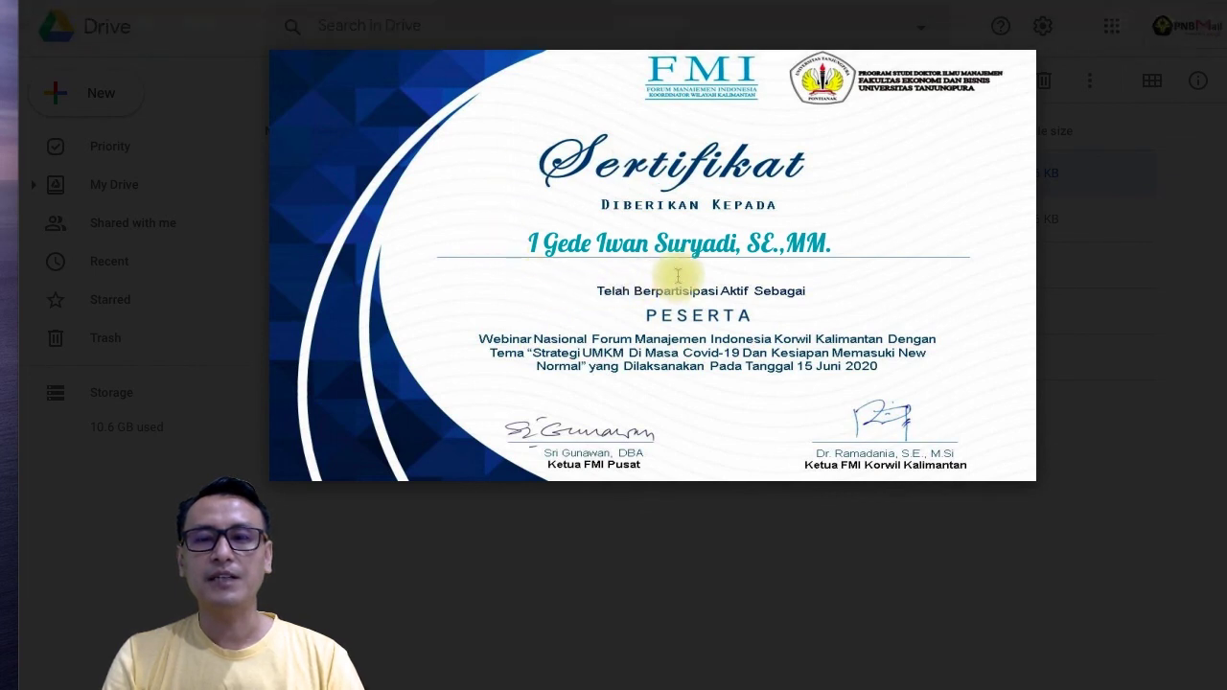
{"action": "left_click", "coordinate": [1109, 203]}
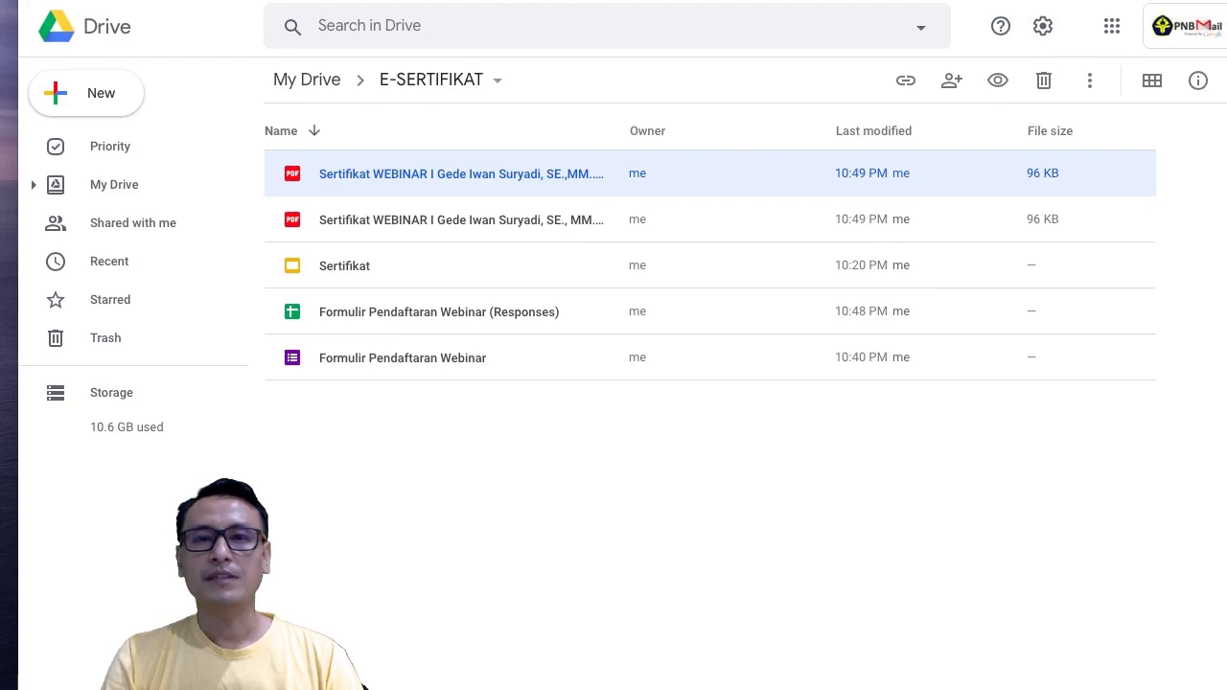
{"action": "key", "text": "super+t"}
{"action": "type", "text": "g"}
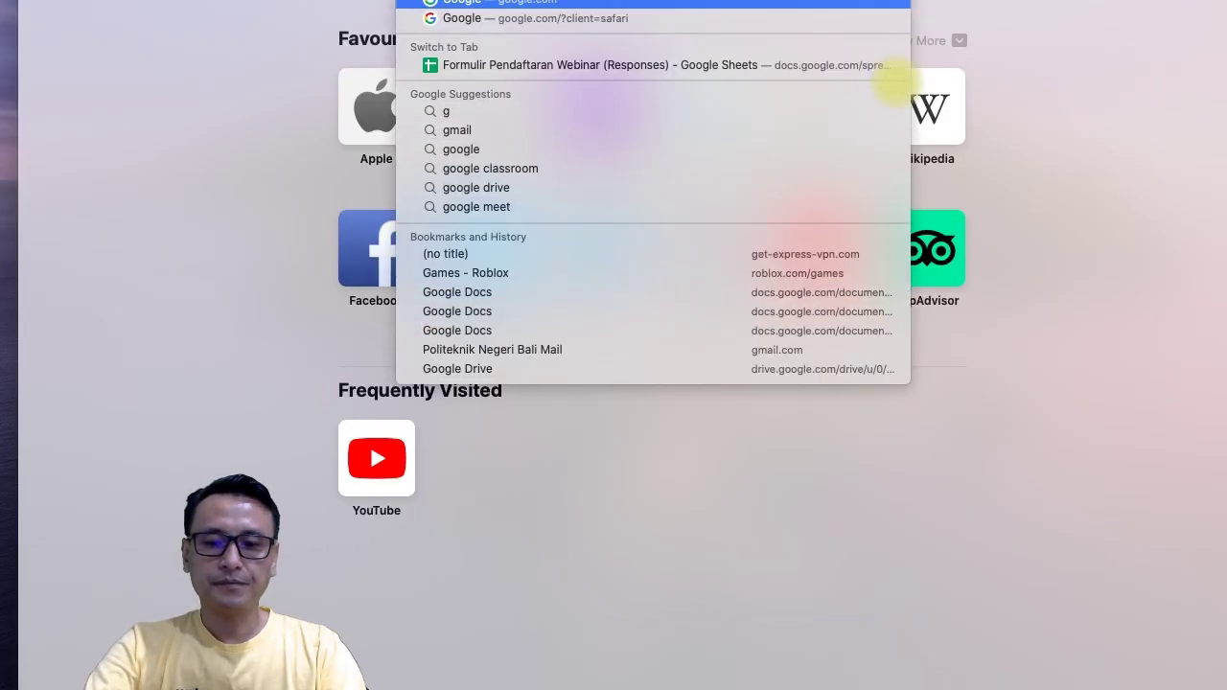
{"action": "type", "text": "mail.com"}
Load Gmail, open the newest E-Sertifikat Webinar email, and preview its certificate PDF attachment.
{"action": "key", "text": "Return"}
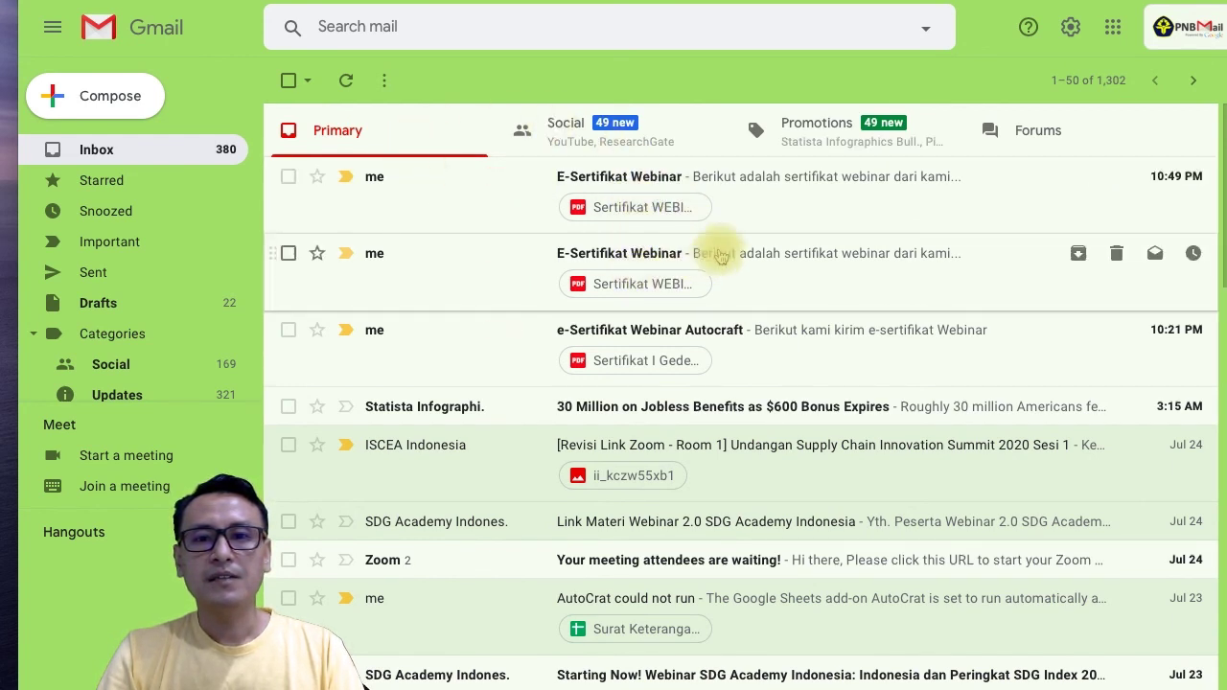
{"action": "left_click", "coordinate": [651, 184]}
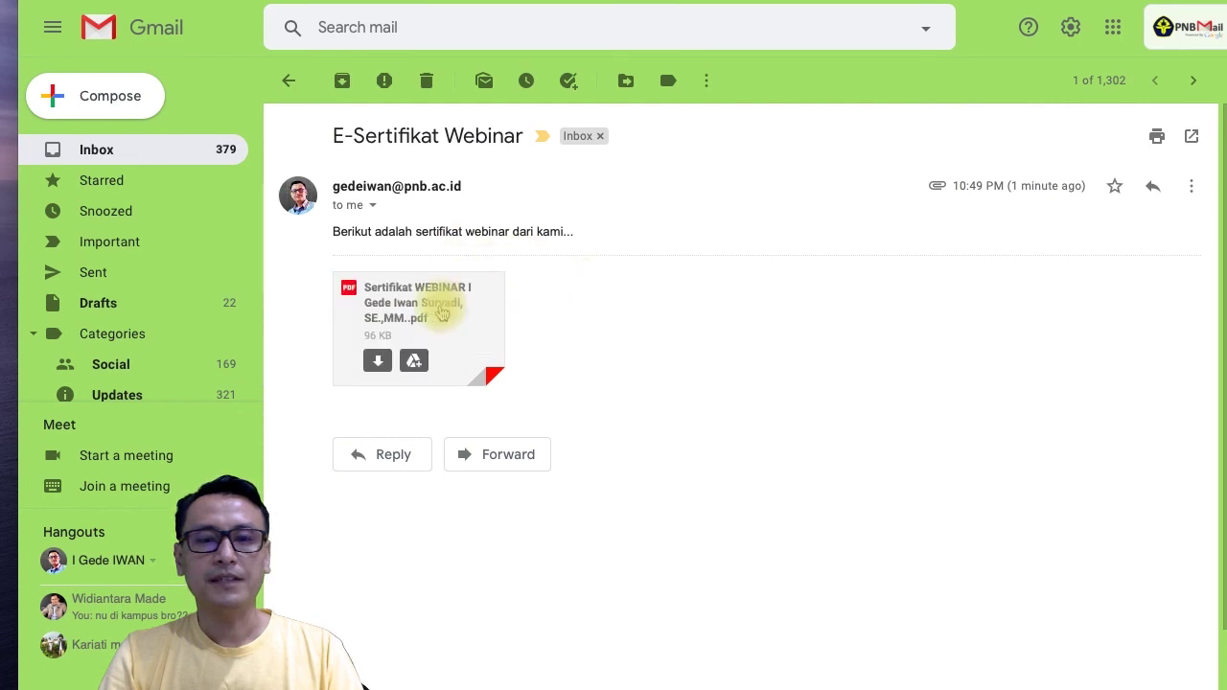
{"action": "left_click", "coordinate": [442, 310]}
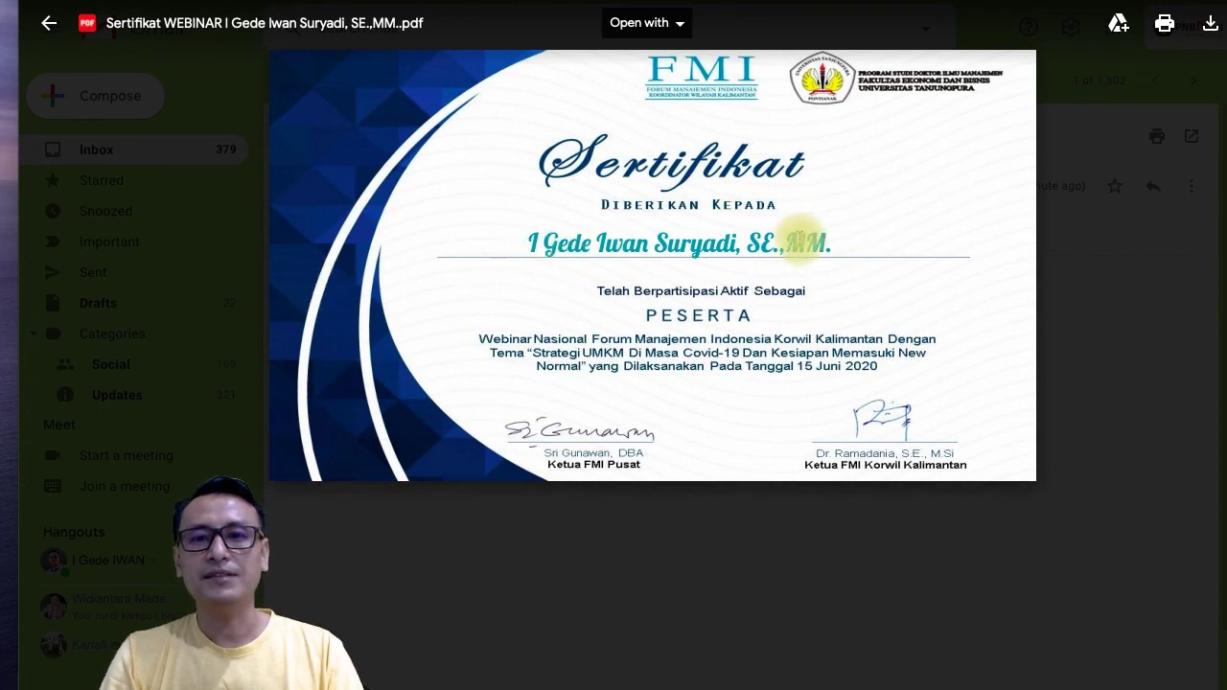
{"action": "left_click", "coordinate": [1184, 183]}
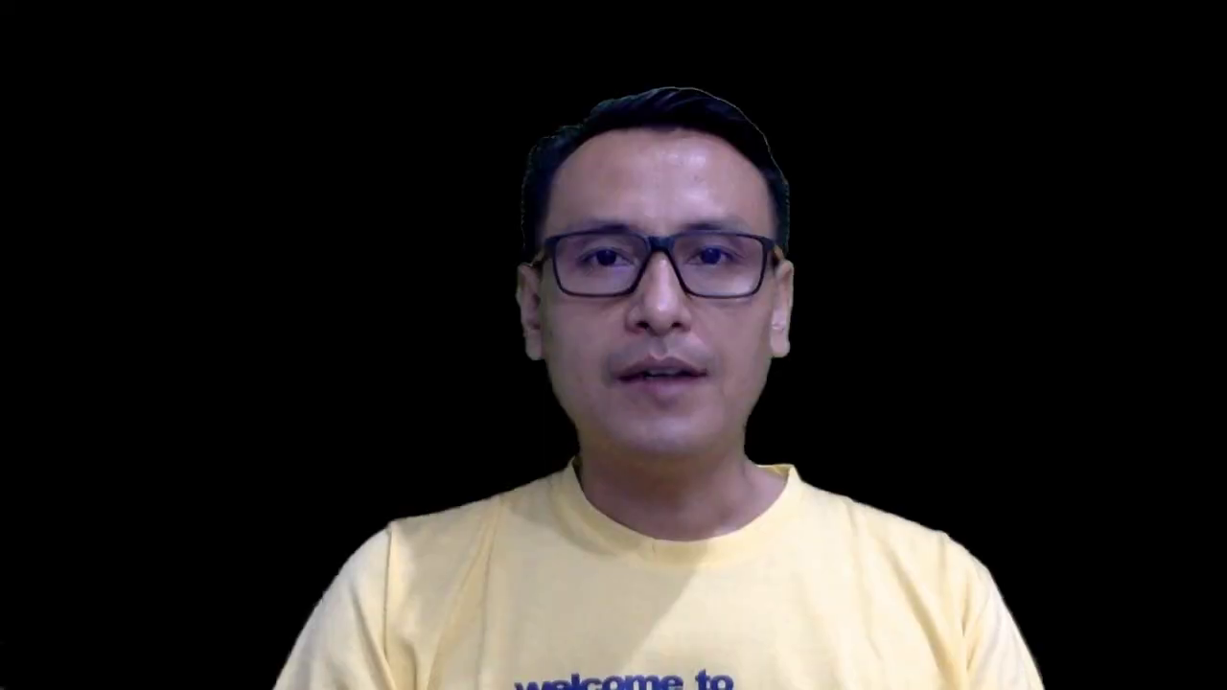